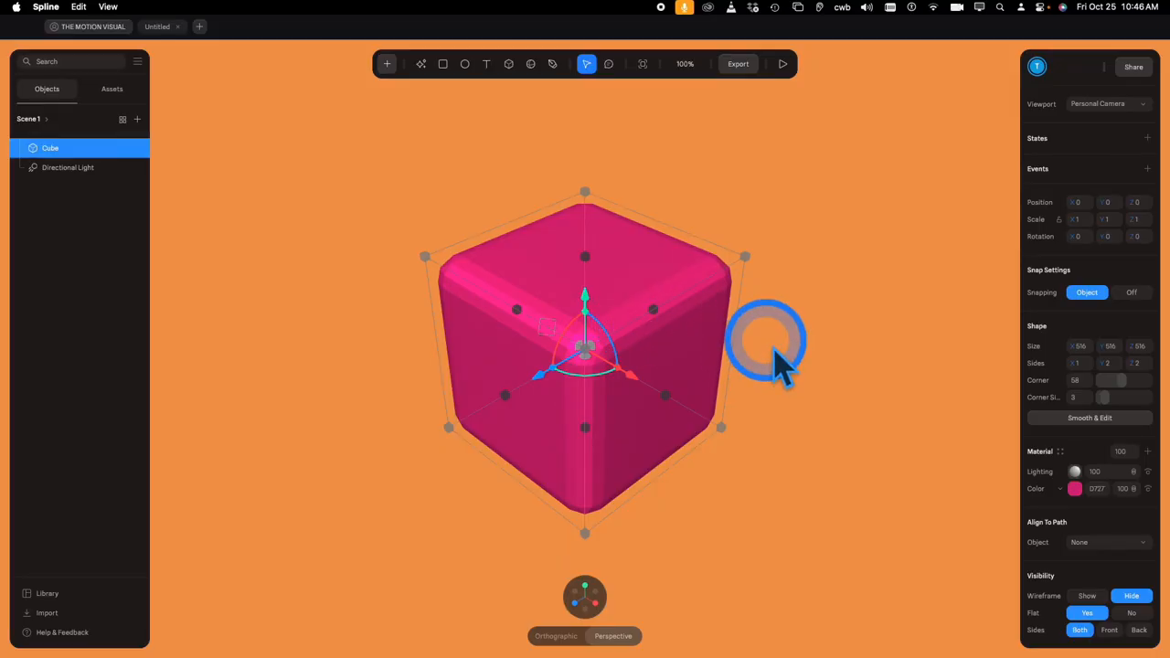
pyautogui.scroll(3, 754, 370)
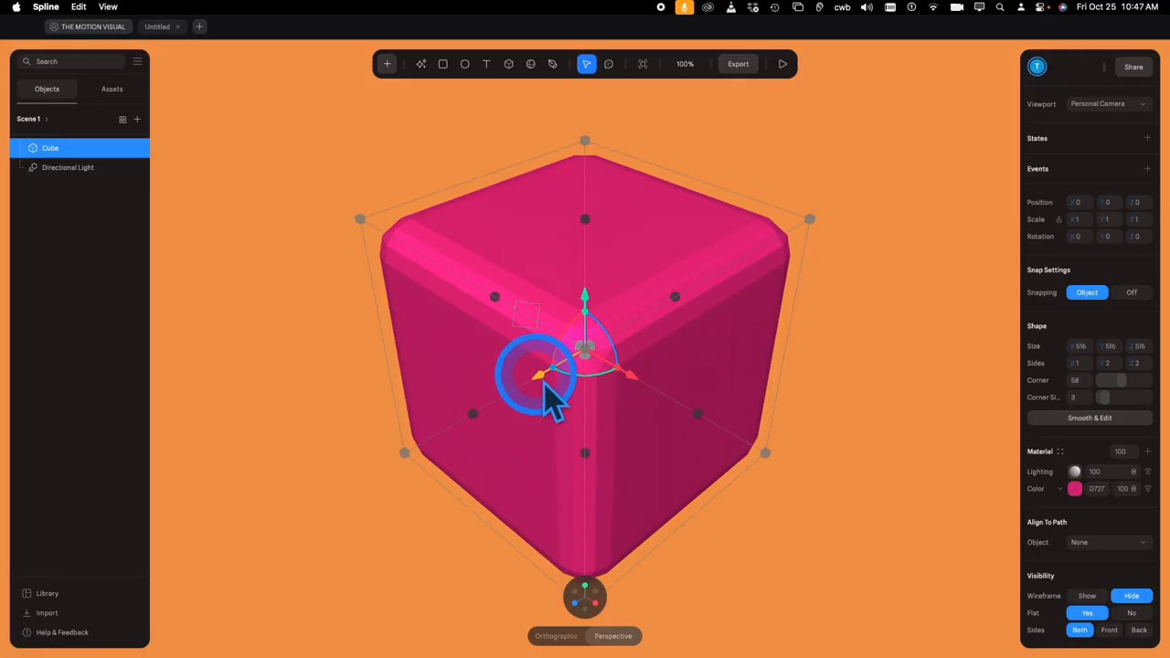
pyautogui.moveTo(543, 382); pyautogui.dragTo(572, 397)
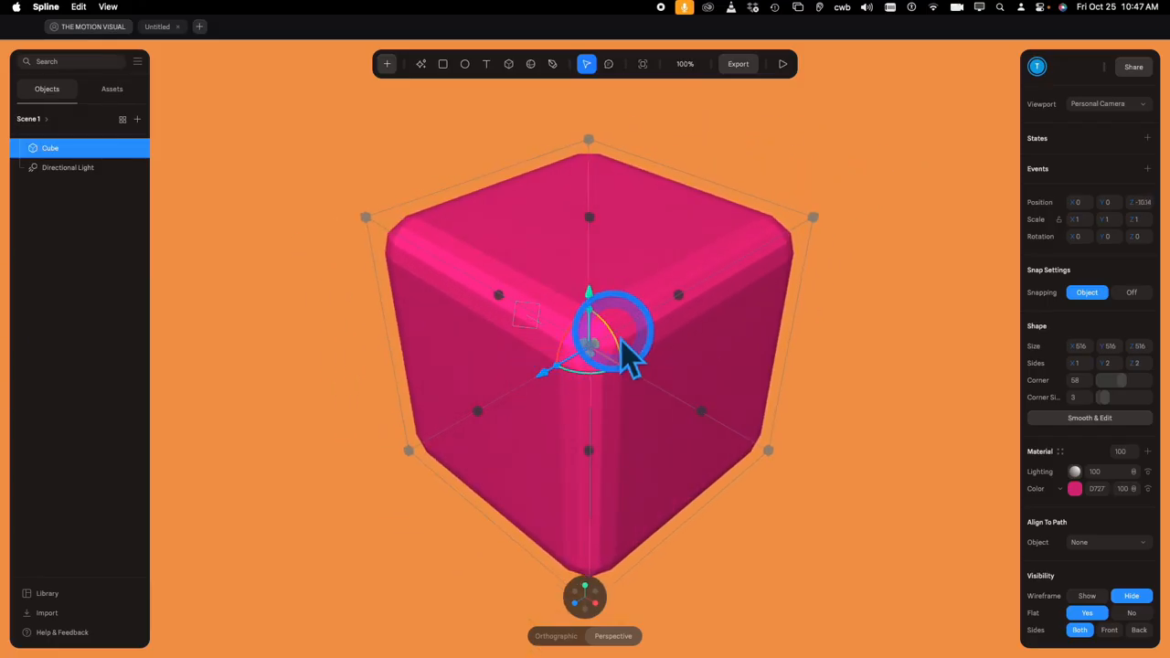
pyautogui.moveTo(619, 340)
pyautogui.mouseDown()
pyautogui.moveTo(613, 331)
pyautogui.moveTo(627, 344)
pyautogui.mouseUp()
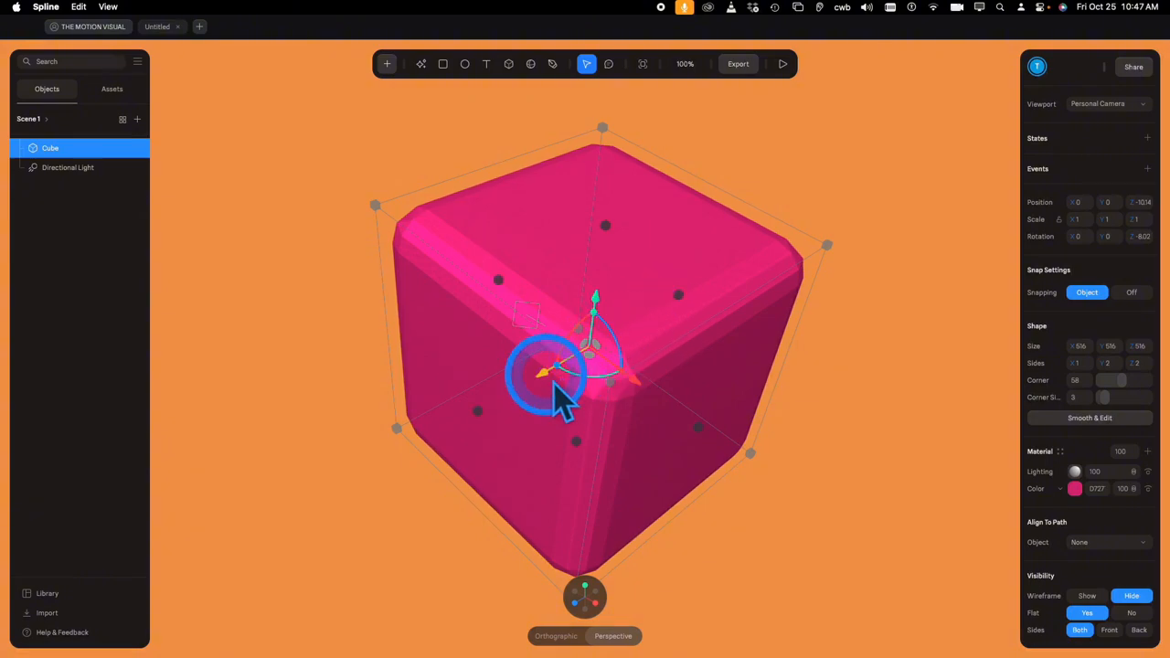
pyautogui.moveTo(564, 377); pyautogui.dragTo(555, 385)
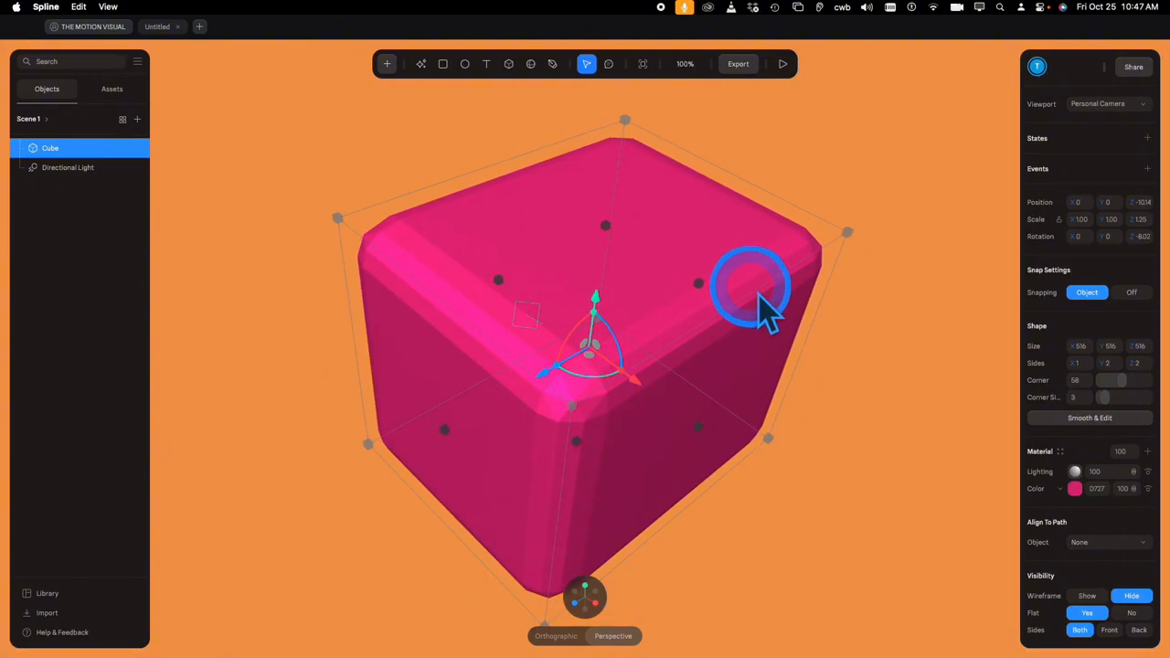
pyautogui.press('super+z')
pyautogui.press('super+z')
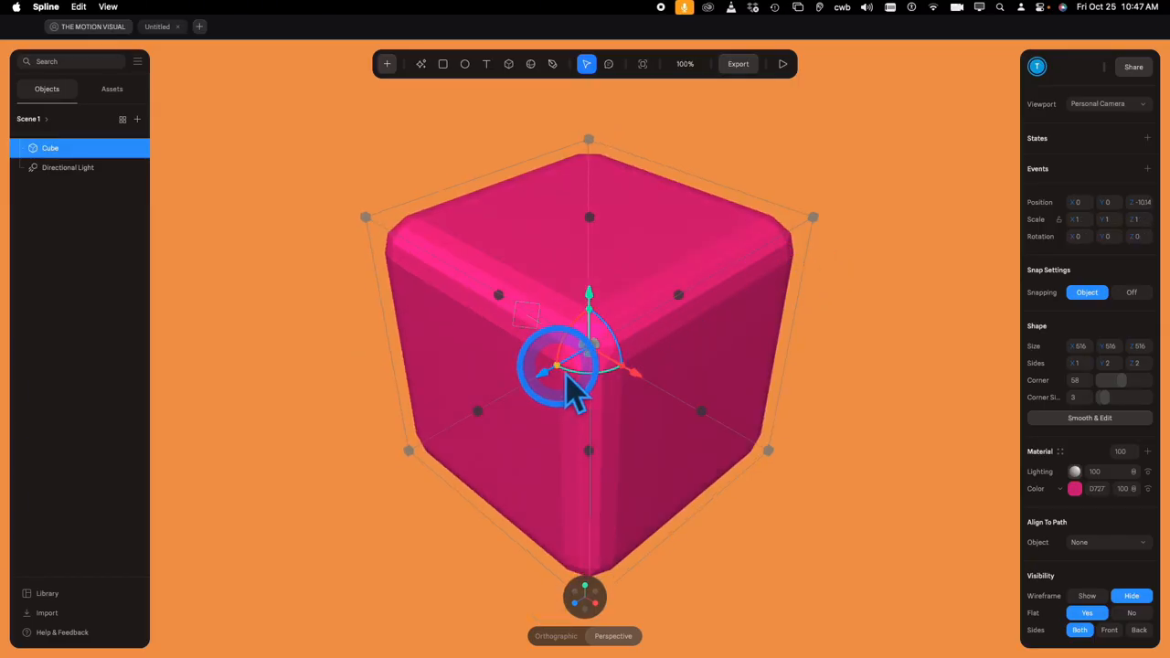
pyautogui.moveTo(568, 375)
pyautogui.mouseDown()
pyautogui.moveTo(549, 405)
pyautogui.moveTo(572, 369)
pyautogui.moveTo(565, 384)
pyautogui.mouseUp()
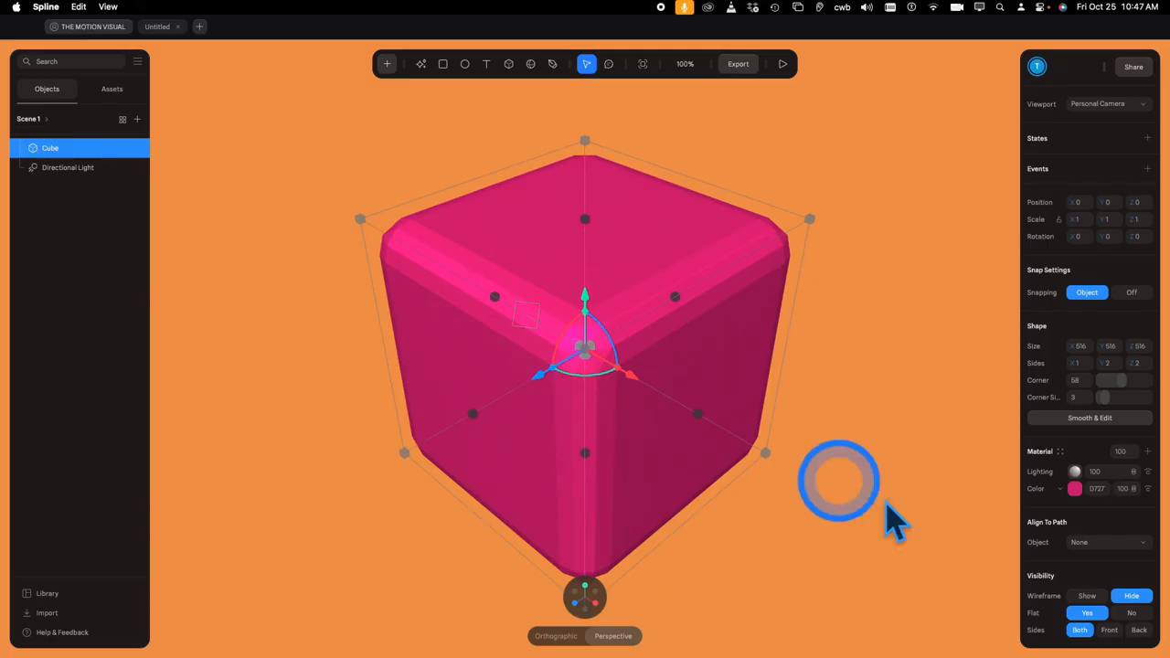
# - Turn off flat shading, set Rotation Z to 45 then back to 0, and undo a scale change
pyautogui.click(1136, 612)
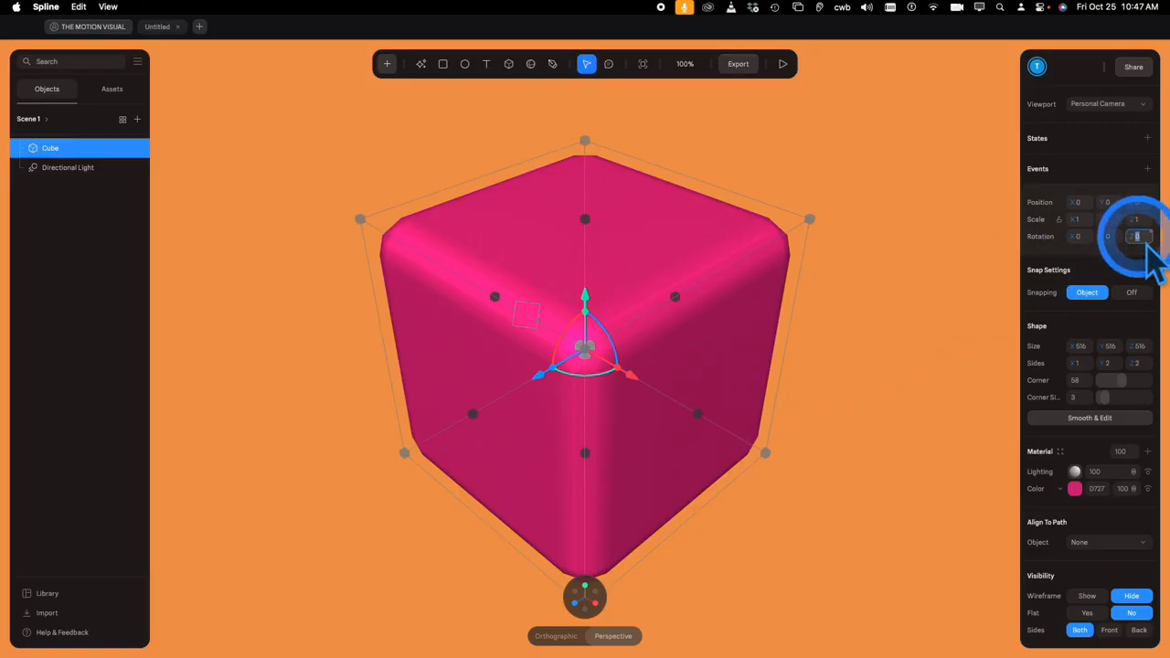
pyautogui.press('Return')
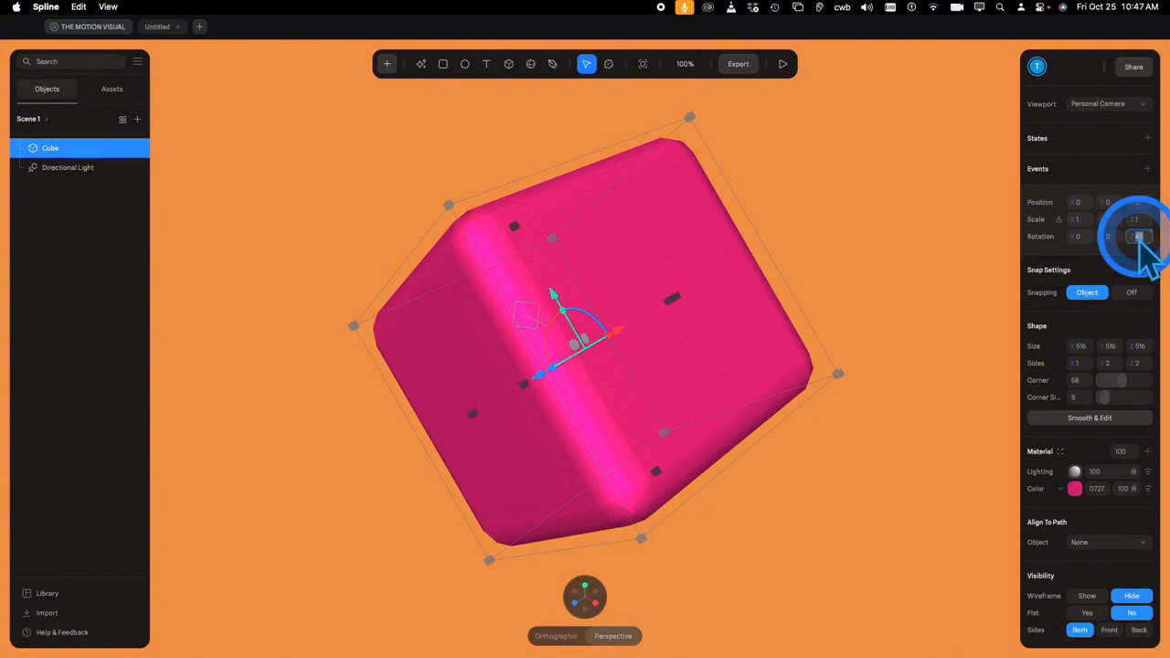
pyautogui.write('0')
pyautogui.press('Return')
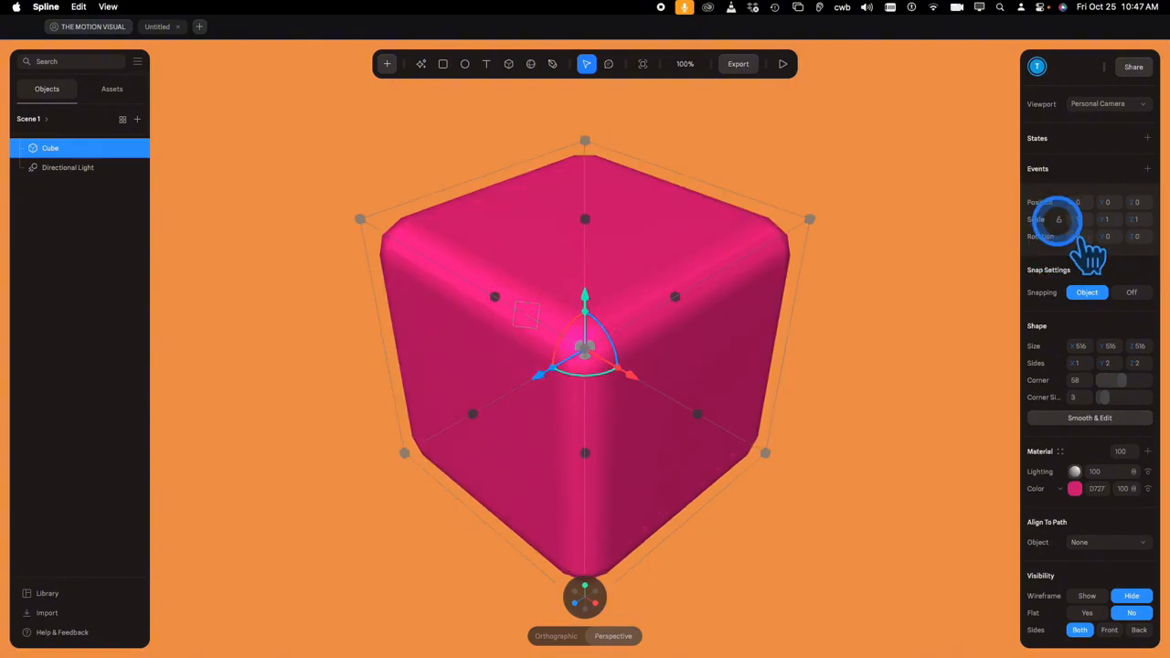
pyautogui.moveTo(1072, 220)
pyautogui.mouseDown()
pyautogui.moveTo(1096, 219)
pyautogui.moveTo(1075, 203)
pyautogui.mouseUp()
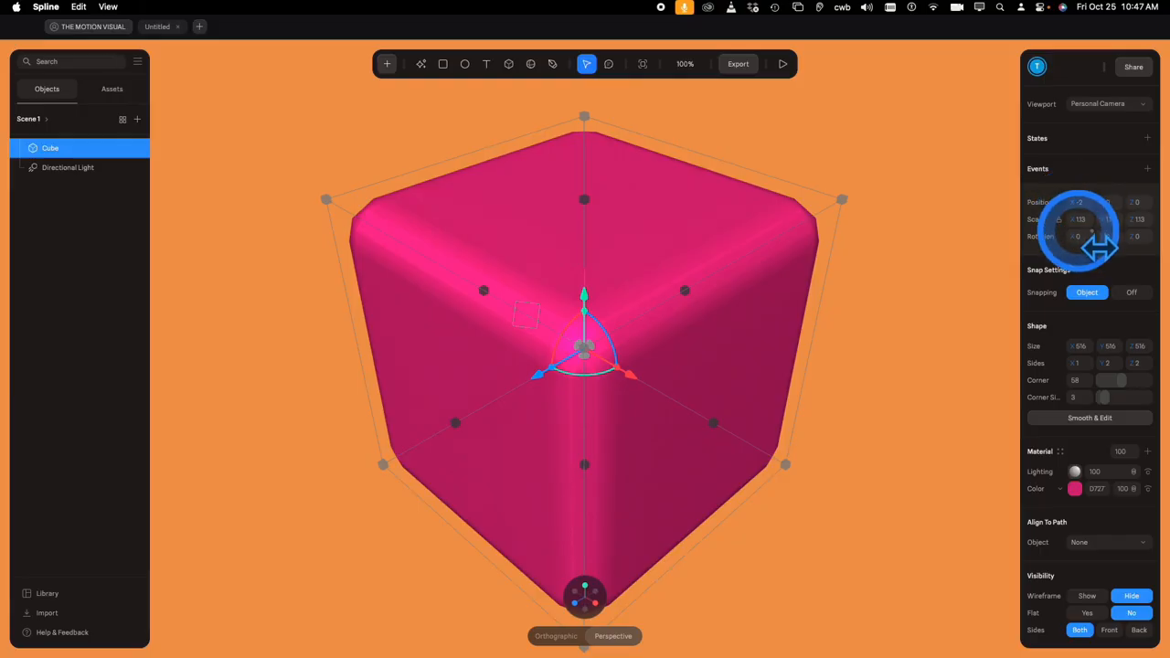
pyautogui.press('super+z')
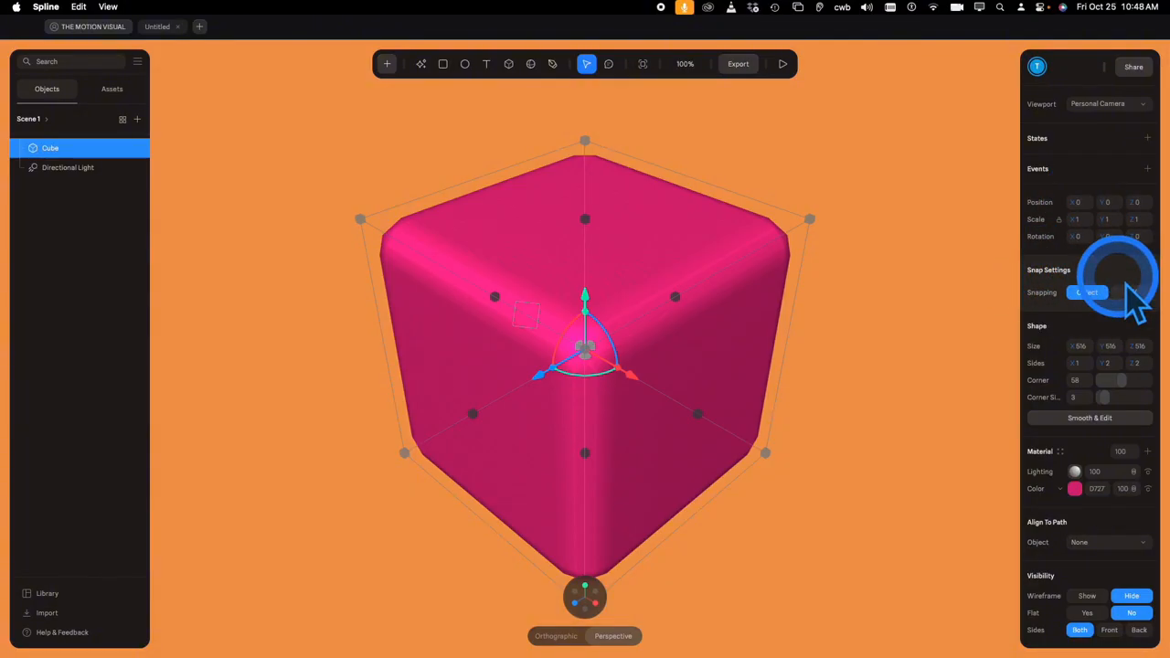
# - Stretch the cube's height in Shape, then undo the change
pyautogui.scroll(-1, 1091, 353)
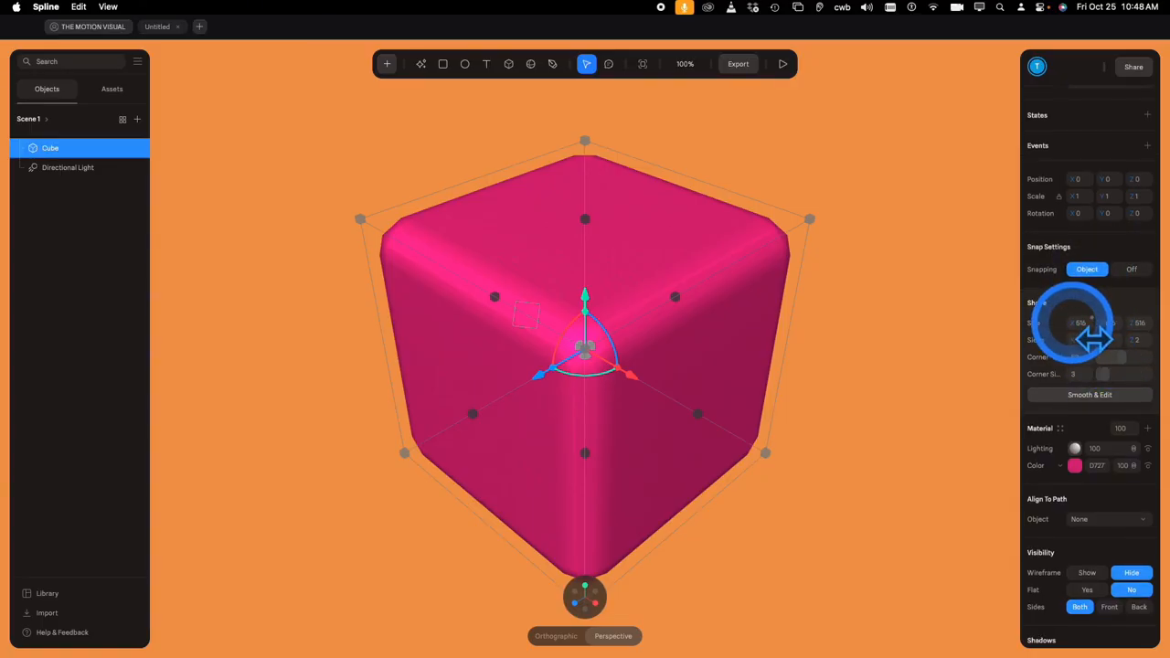
pyautogui.moveTo(1107, 324); pyautogui.dragTo(123, 323)
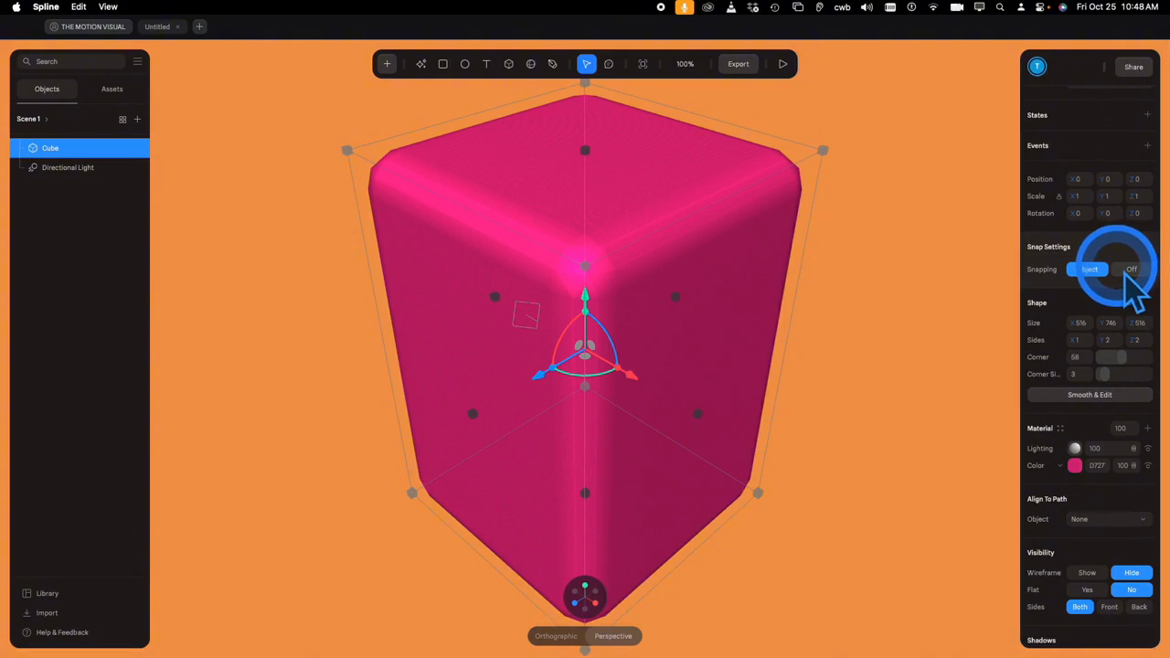
pyautogui.press('super+z')
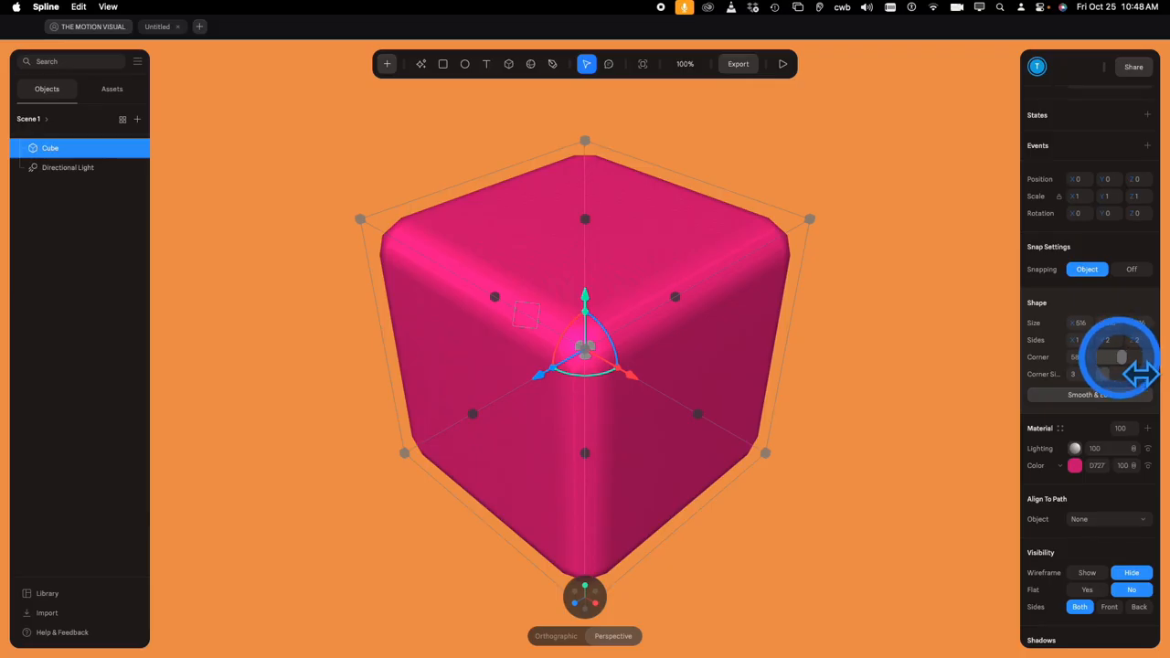
# - Drop Corner to 0, then raise it to 89 with the corner size at 4
pyautogui.moveTo(1120, 357); pyautogui.dragTo(1071, 356)
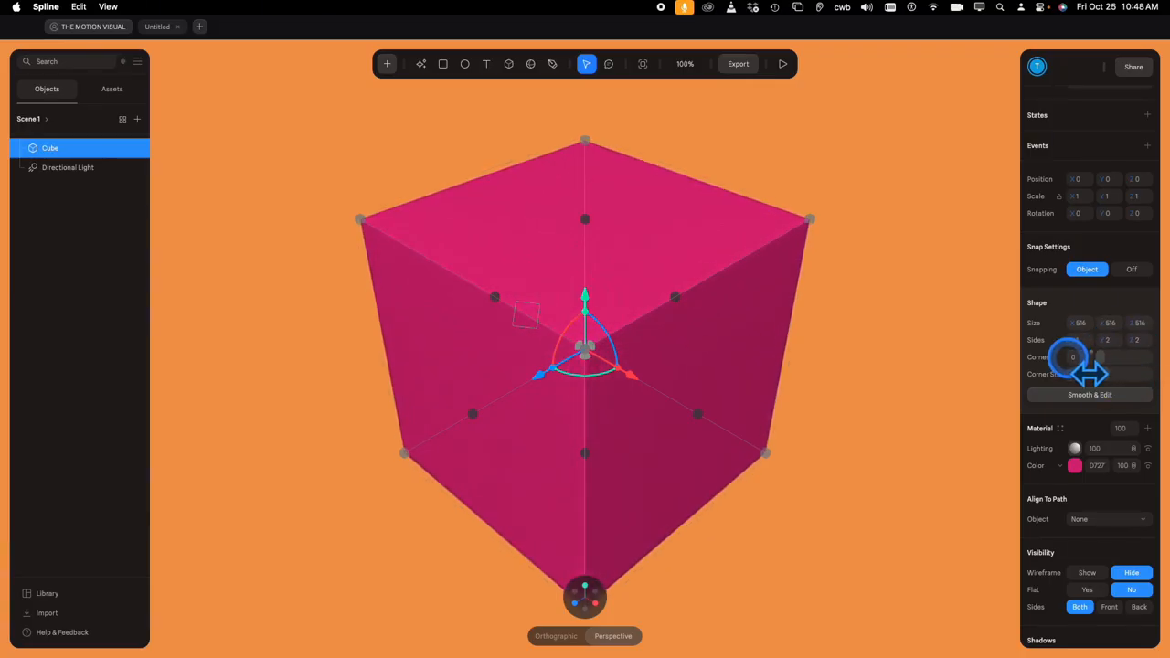
pyautogui.click(959, 538)
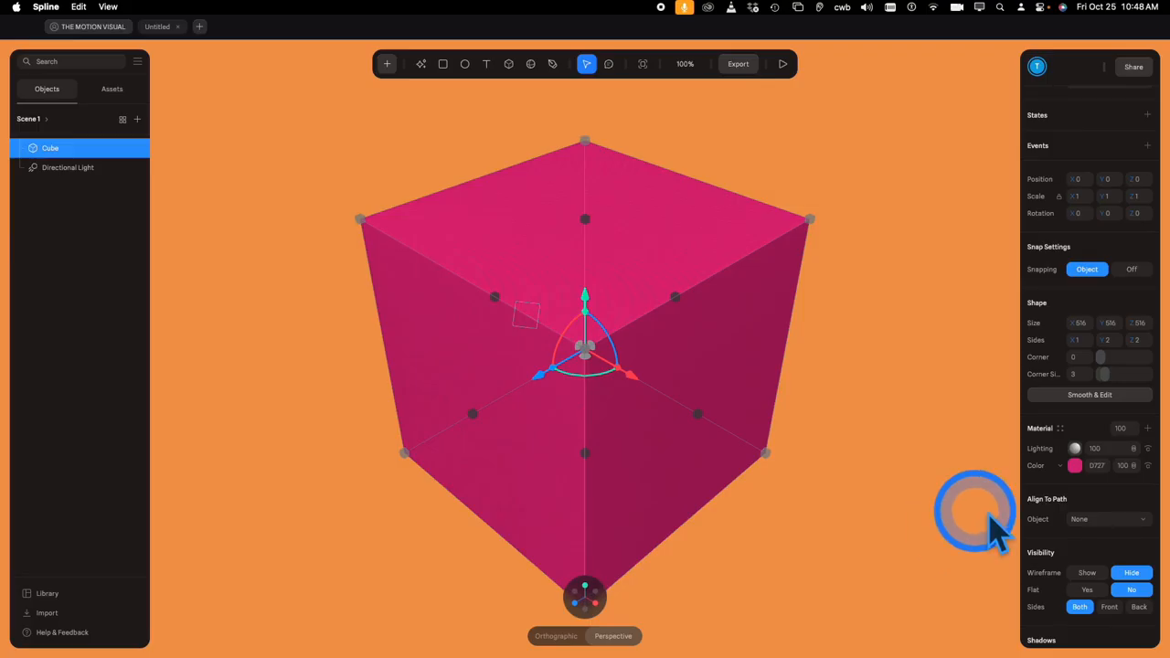
pyautogui.moveTo(1101, 358)
pyautogui.mouseDown()
pyautogui.moveTo(1134, 358)
pyautogui.moveTo(1108, 374)
pyautogui.mouseUp()
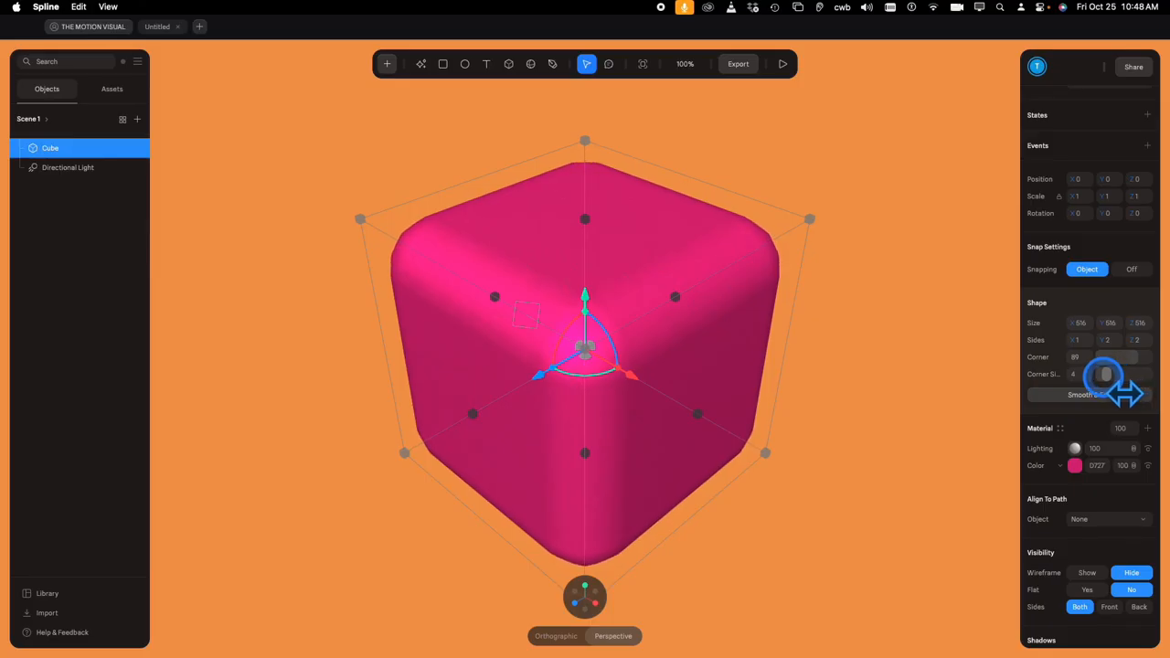
pyautogui.scroll(-2, 1111, 493)
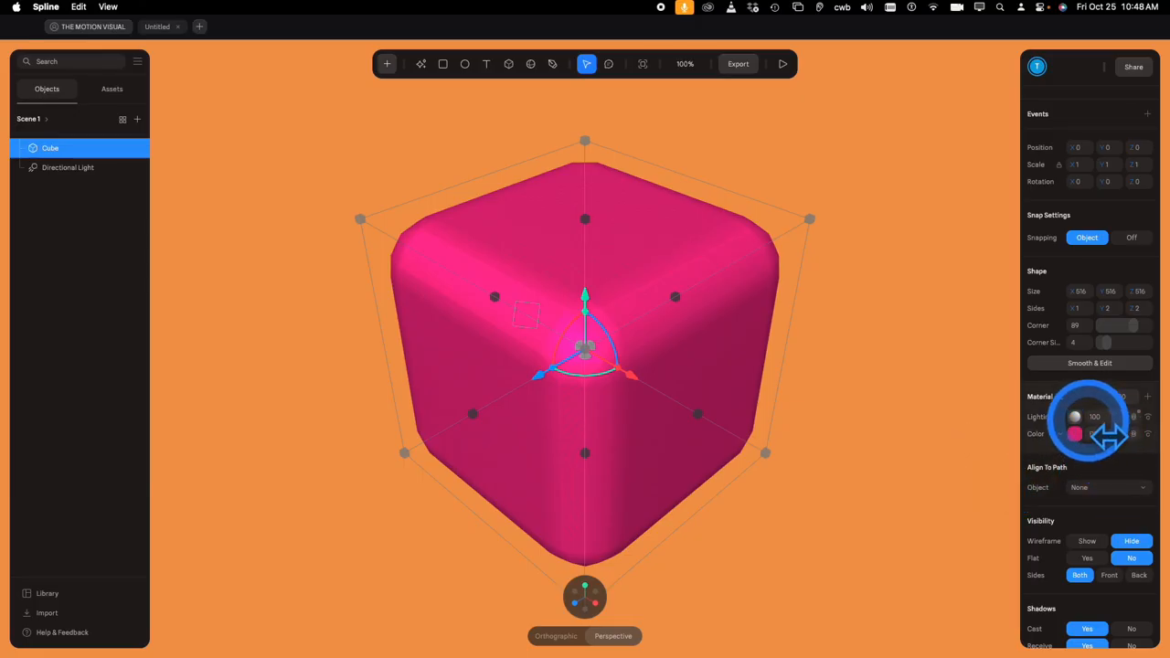
pyautogui.write('10')
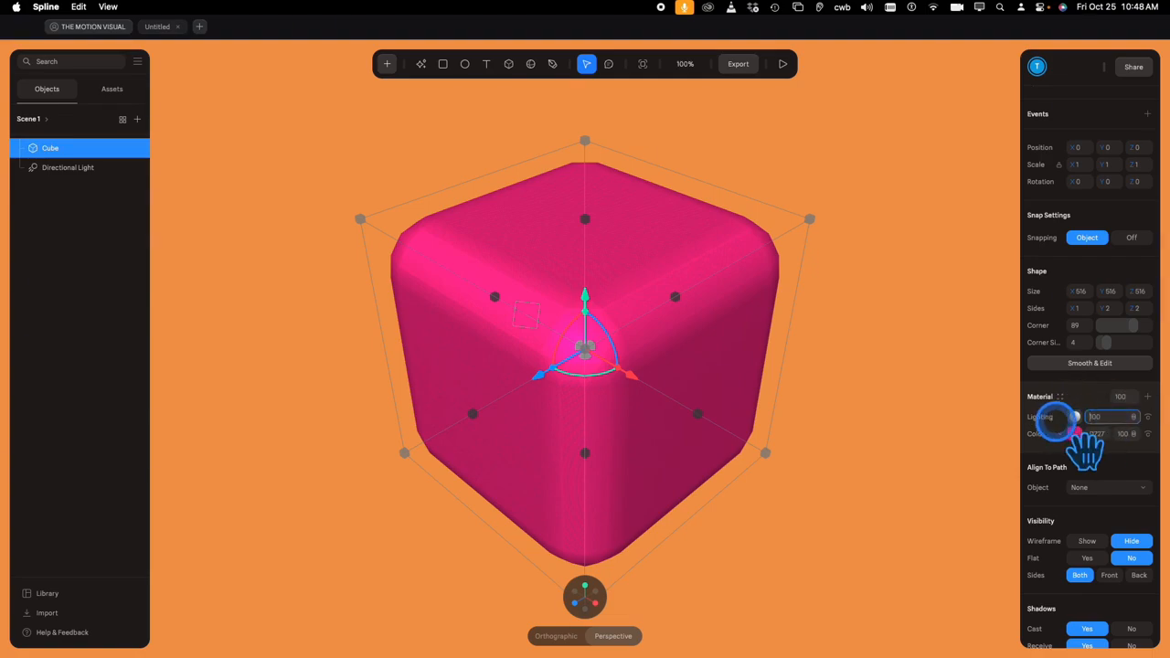
pyautogui.click(1093, 416)
pyautogui.moveTo(1109, 435)
pyautogui.mouseDown()
pyautogui.moveTo(921, 419)
pyautogui.moveTo(1165, 419)
pyautogui.moveTo(871, 419)
pyautogui.mouseUp()
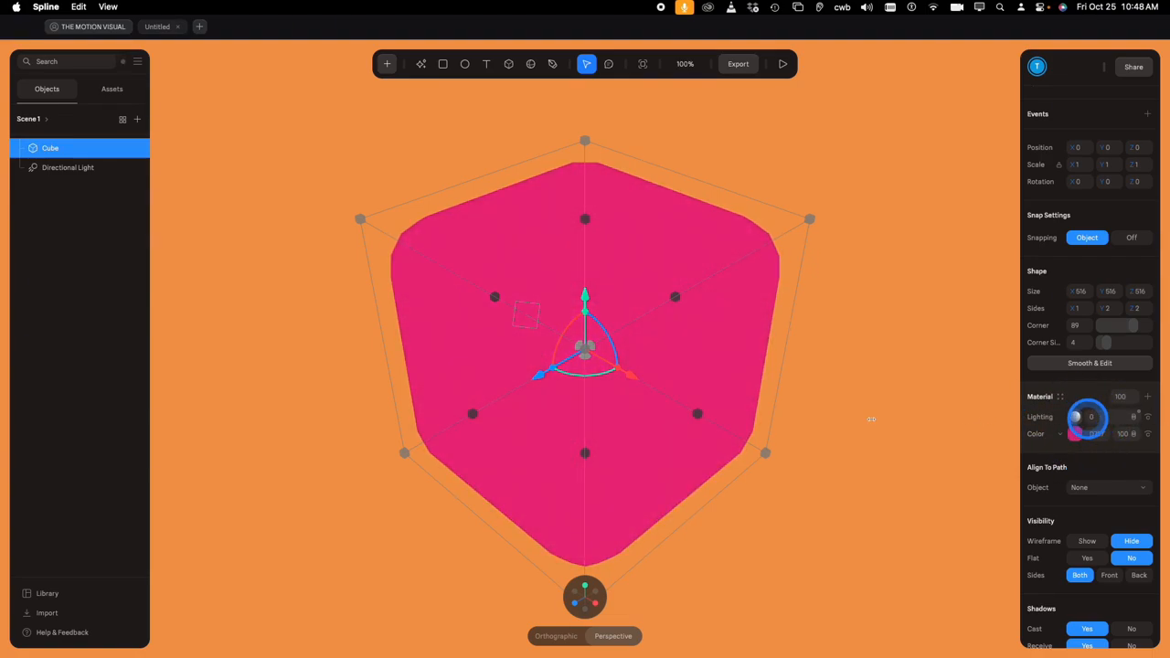
pyautogui.moveTo(990, 419)
pyautogui.mouseDown()
pyautogui.moveTo(1126, 425)
pyautogui.moveTo(1074, 397)
pyautogui.moveTo(1043, 396)
pyautogui.moveTo(1142, 396)
pyautogui.mouseUp()
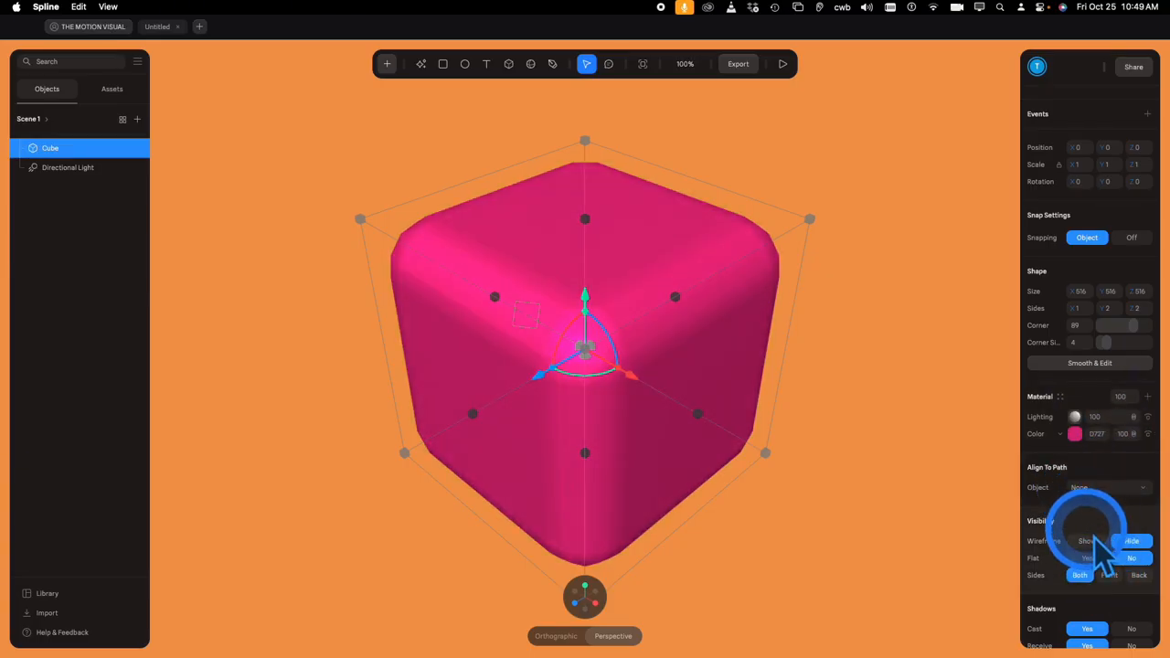
# - Preview the wireframe while adjusting corner rounding, then restore flat shading with 2 corner segments
pyautogui.click(1100, 546)
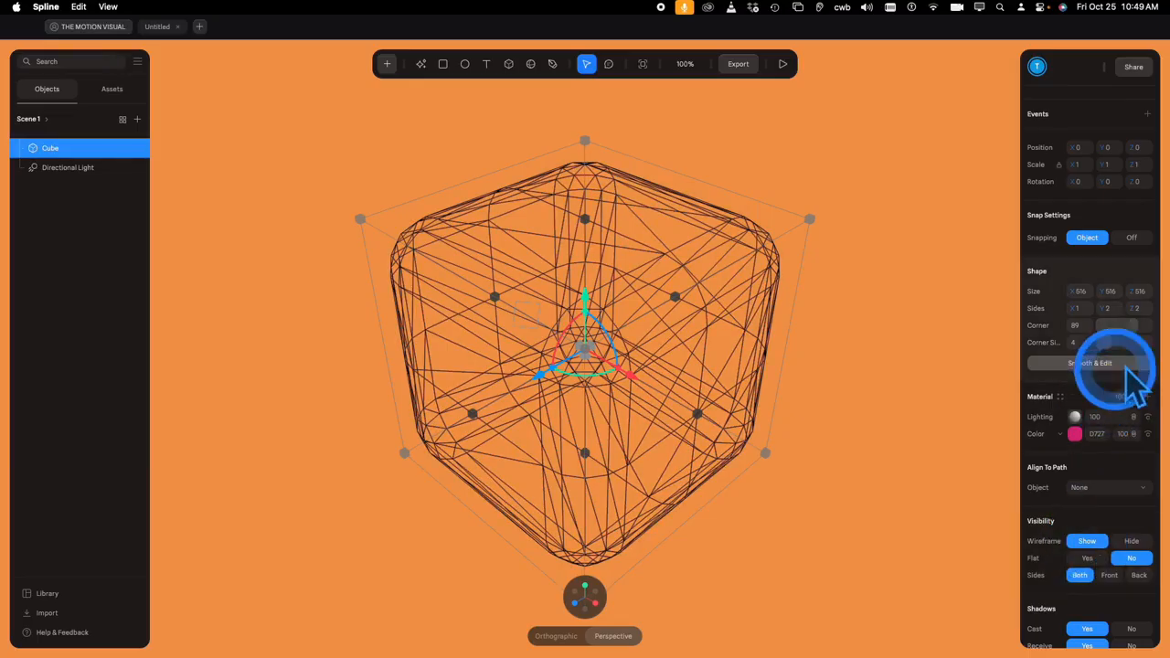
pyautogui.moveTo(1106, 342); pyautogui.dragTo(1141, 345)
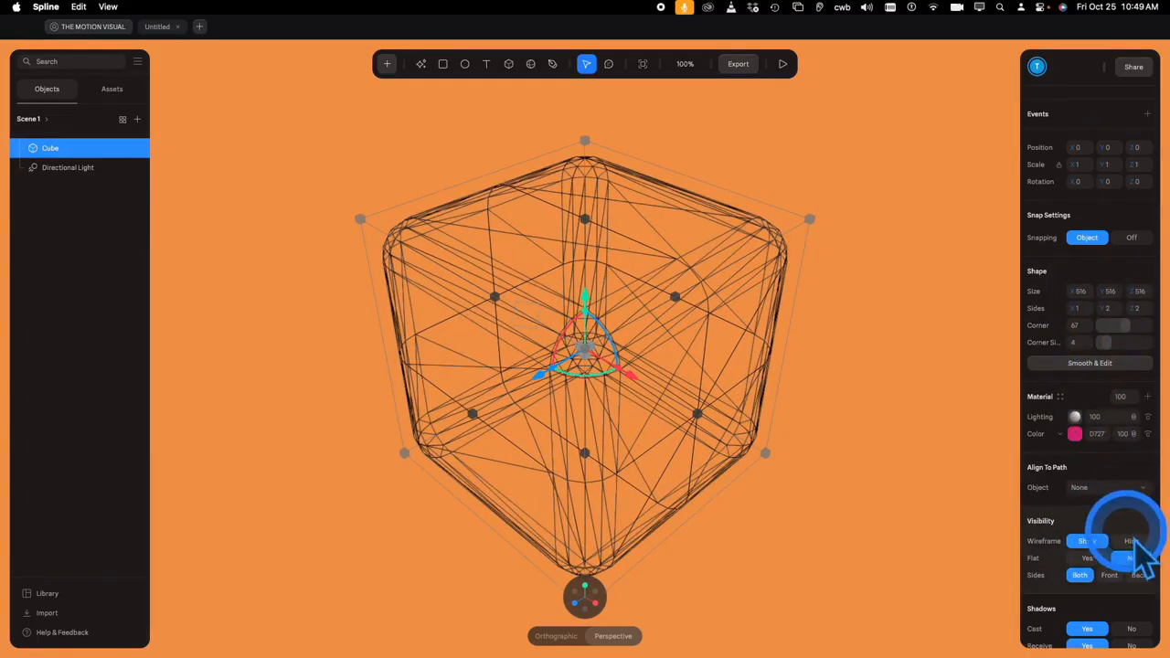
pyautogui.click(1132, 541)
pyautogui.click(1087, 558)
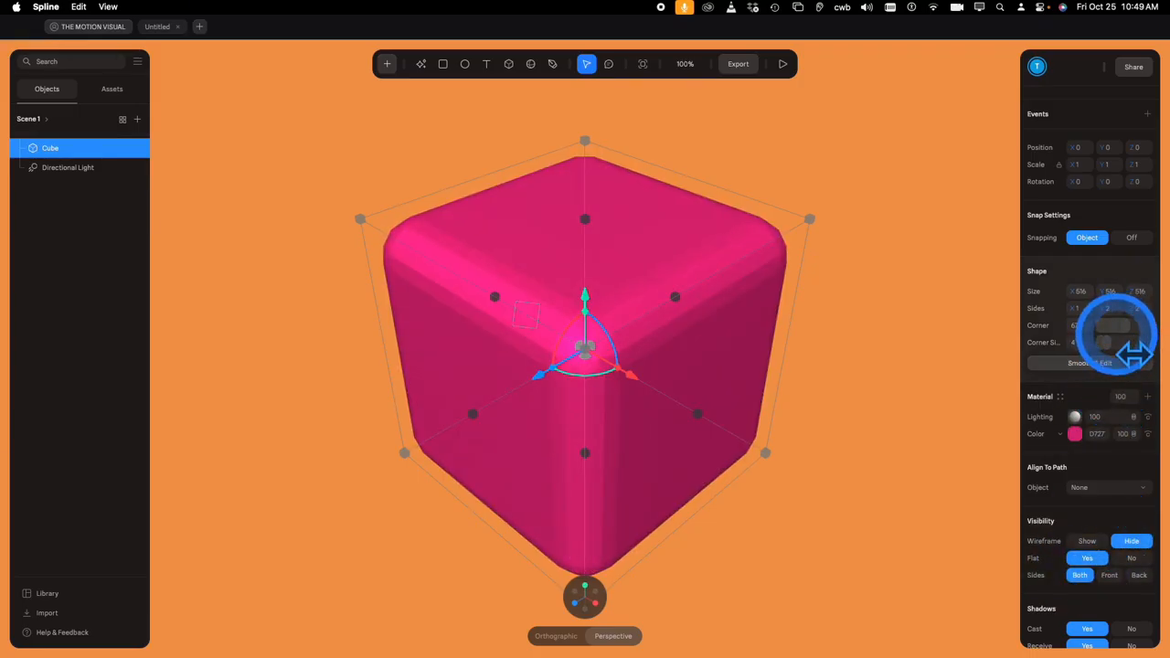
pyautogui.moveTo(1104, 343); pyautogui.dragTo(1102, 343)
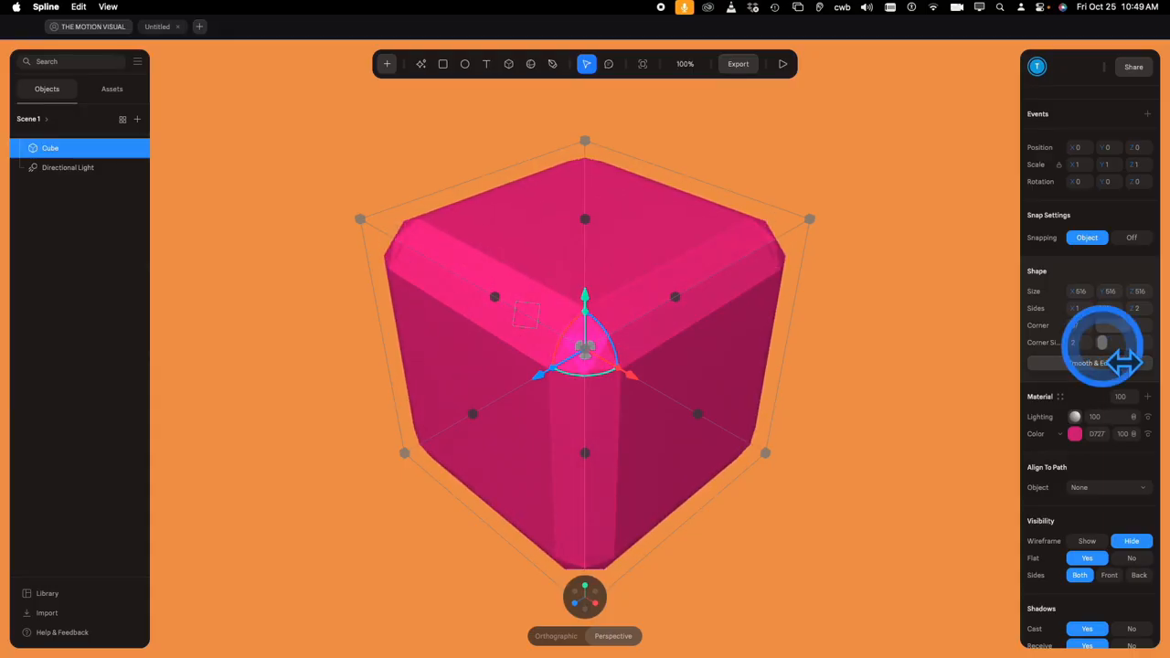
# - Try Sides as Front and Back, orbit the view, and settle on Both
pyautogui.click(1109, 575)
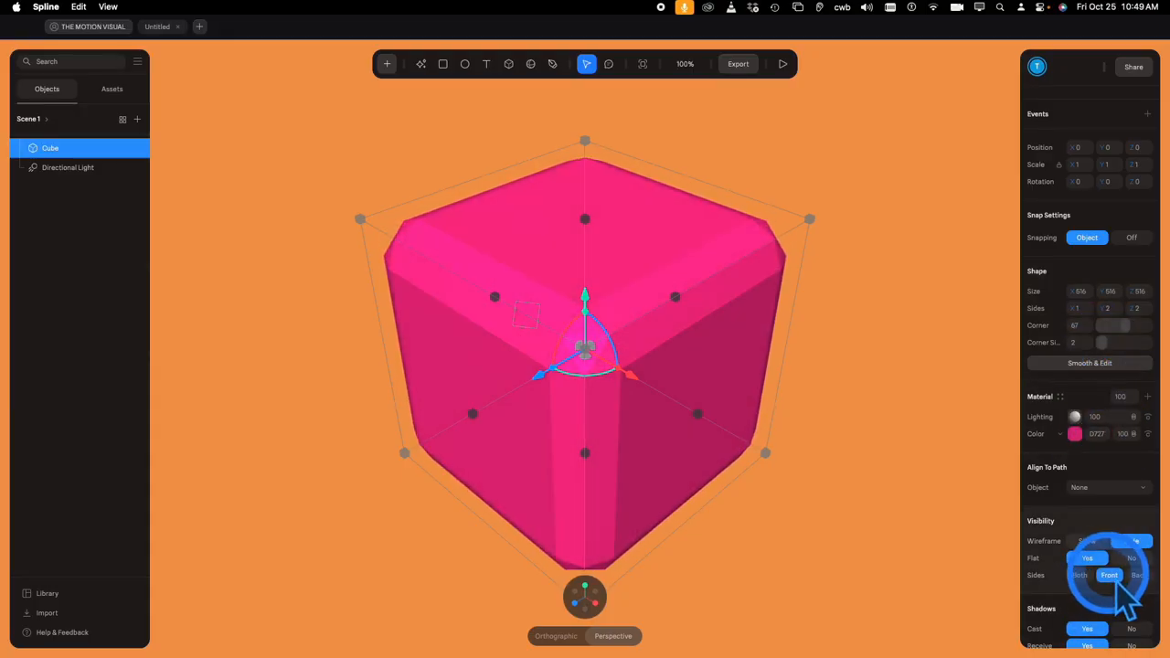
pyautogui.click(1141, 576)
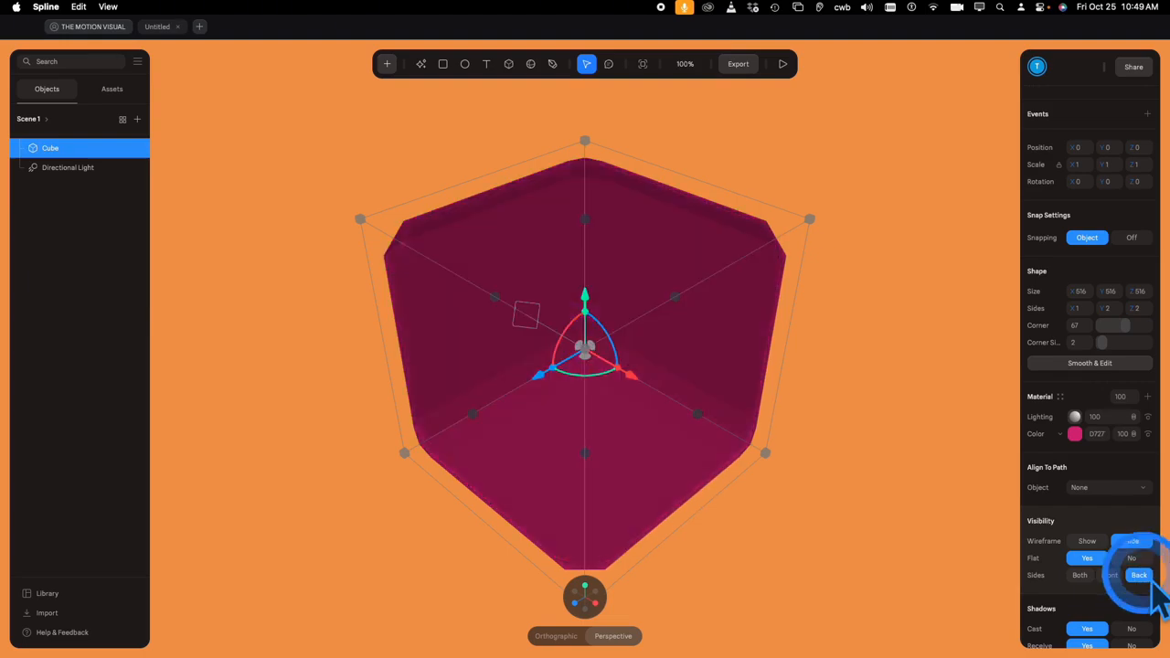
pyautogui.moveTo(927, 530); pyautogui.dragTo(946, 517)
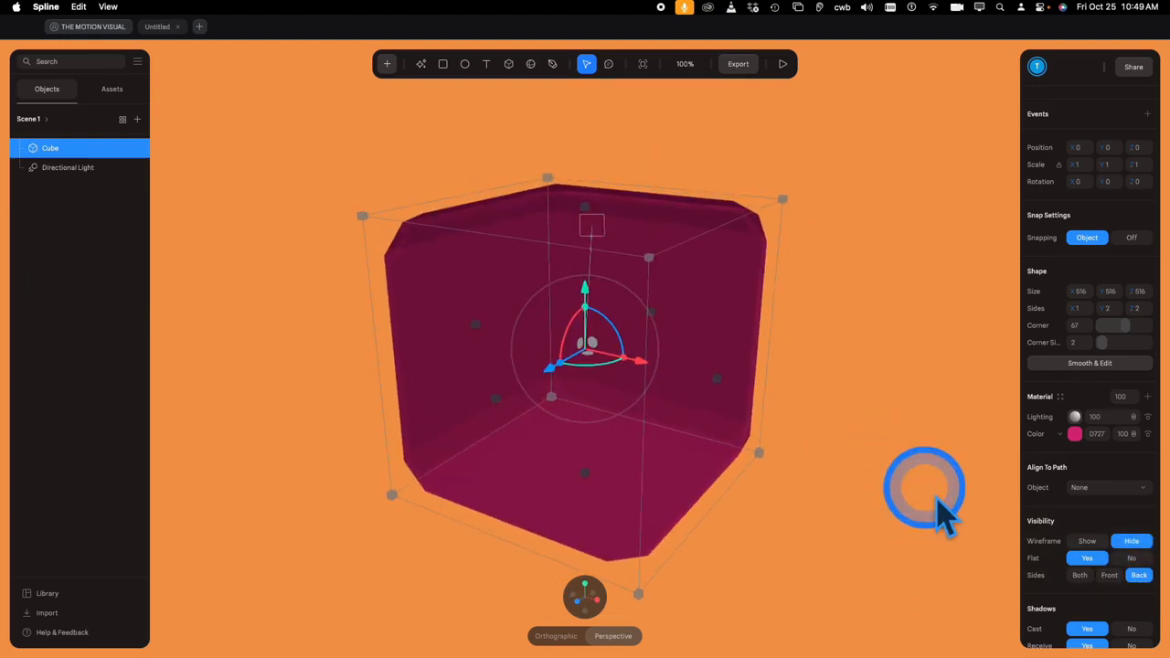
pyautogui.click(1079, 575)
# - Reset the view to a front view, then snap it to Isometric
pyautogui.click(569, 602)
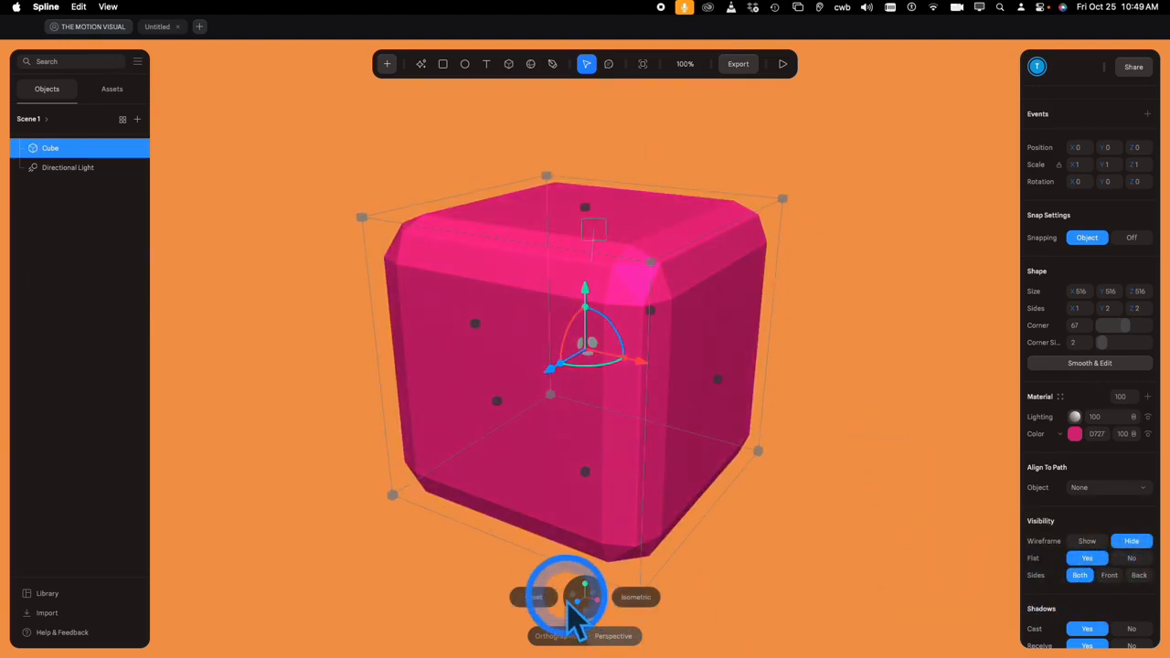
pyautogui.click(547, 599)
pyautogui.scroll(-5, 776, 544)
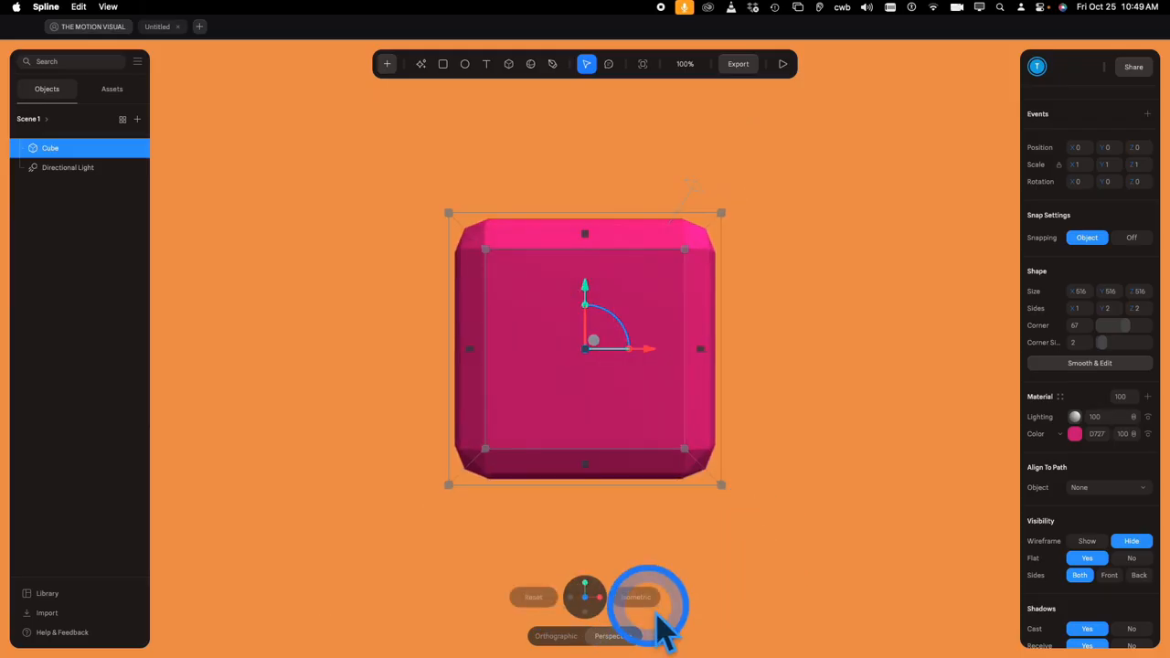
pyautogui.click(639, 599)
# - Toggle Cast Shadows off and on twice, leaving it on, then enable the Cloner
pyautogui.scroll(-2, 1096, 567)
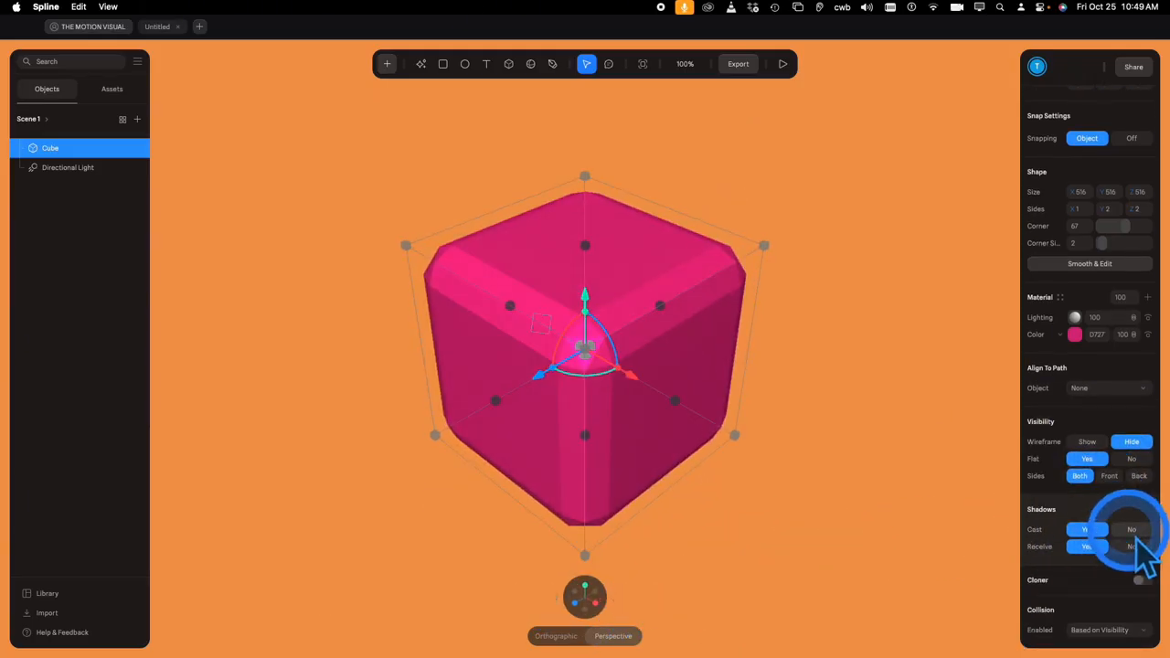
pyautogui.click(1134, 534)
pyautogui.click(1093, 532)
pyautogui.click(1130, 533)
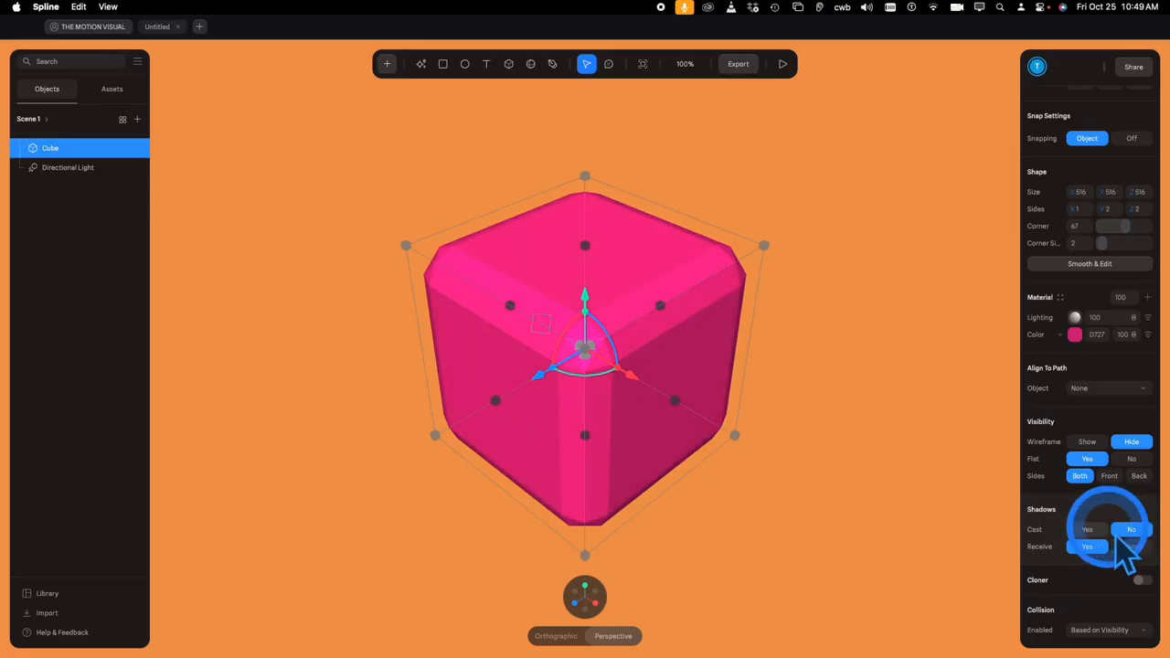
pyautogui.click(1097, 532)
pyautogui.click(1137, 580)
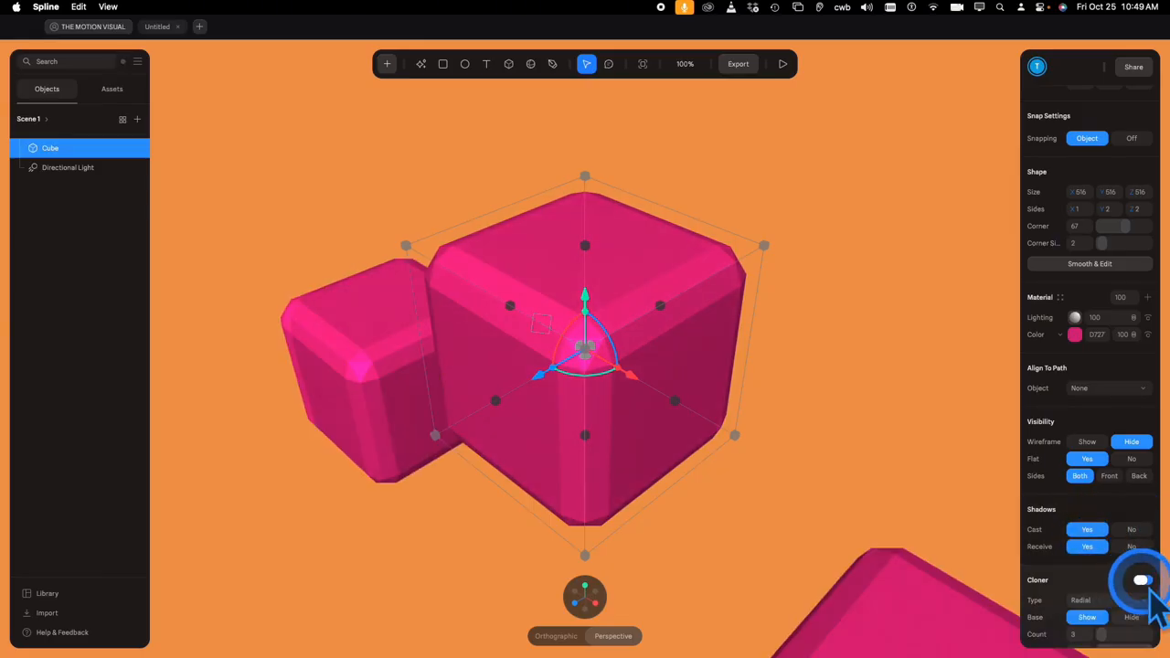
pyautogui.scroll(-2, 1126, 558)
pyautogui.scroll(-1, 1124, 553)
pyautogui.scroll(-5, 817, 431)
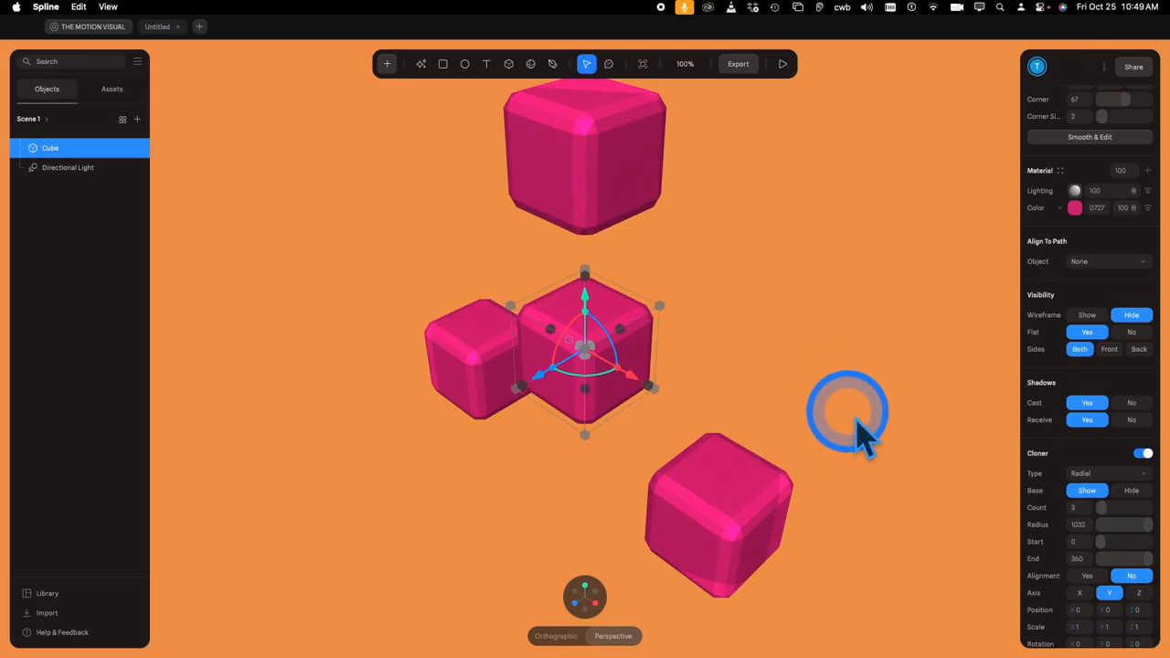
pyautogui.keyDown('alt'); pyautogui.moveTo(856, 419); pyautogui.dragTo(870, 395); pyautogui.keyUp('alt')
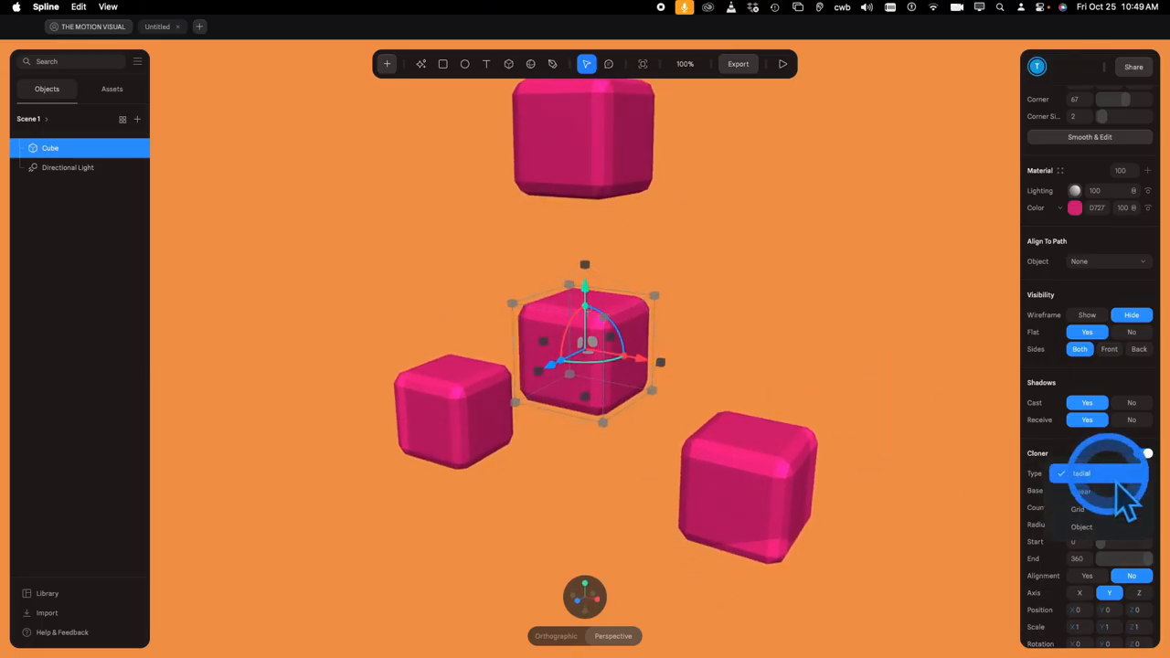
pyautogui.click(1105, 493)
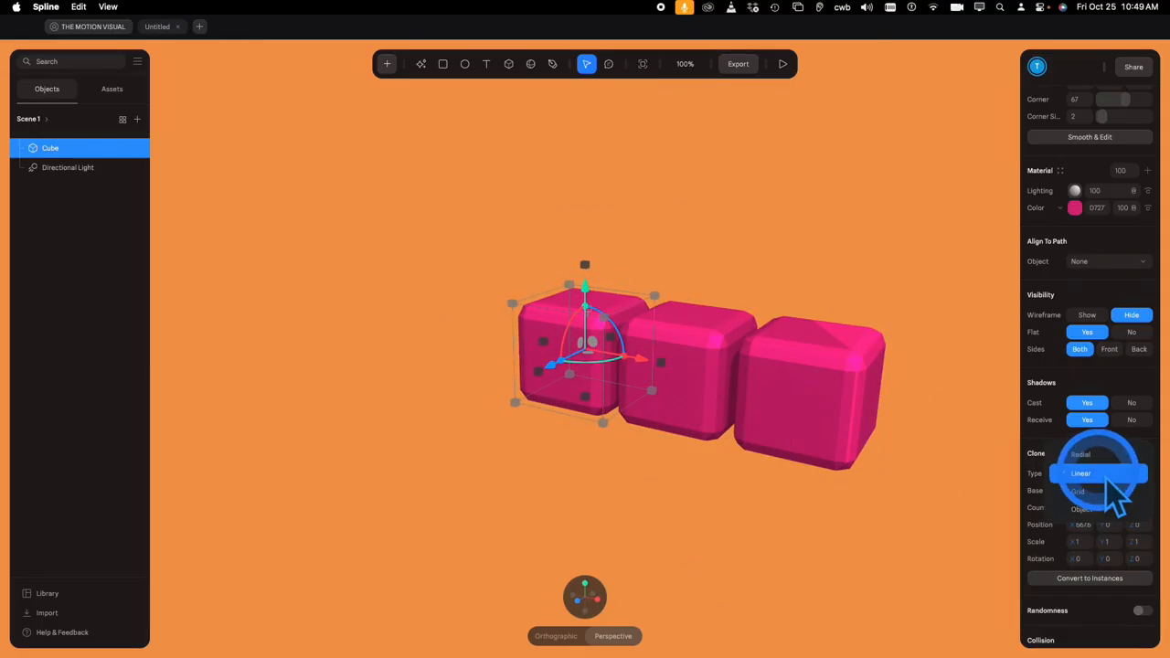
pyautogui.click(1101, 492)
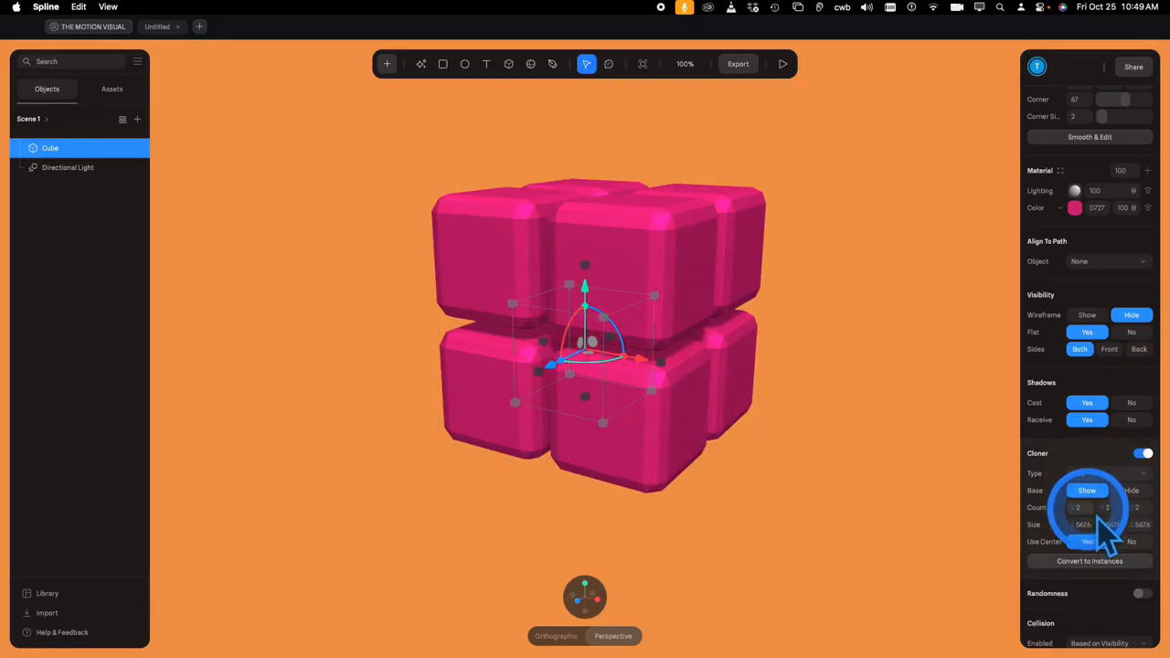
pyautogui.moveTo(1100, 504)
pyautogui.mouseDown()
pyautogui.moveTo(1070, 507)
pyautogui.moveTo(1129, 503)
pyautogui.moveTo(1093, 498)
pyautogui.moveTo(1103, 505)
pyautogui.mouseUp()
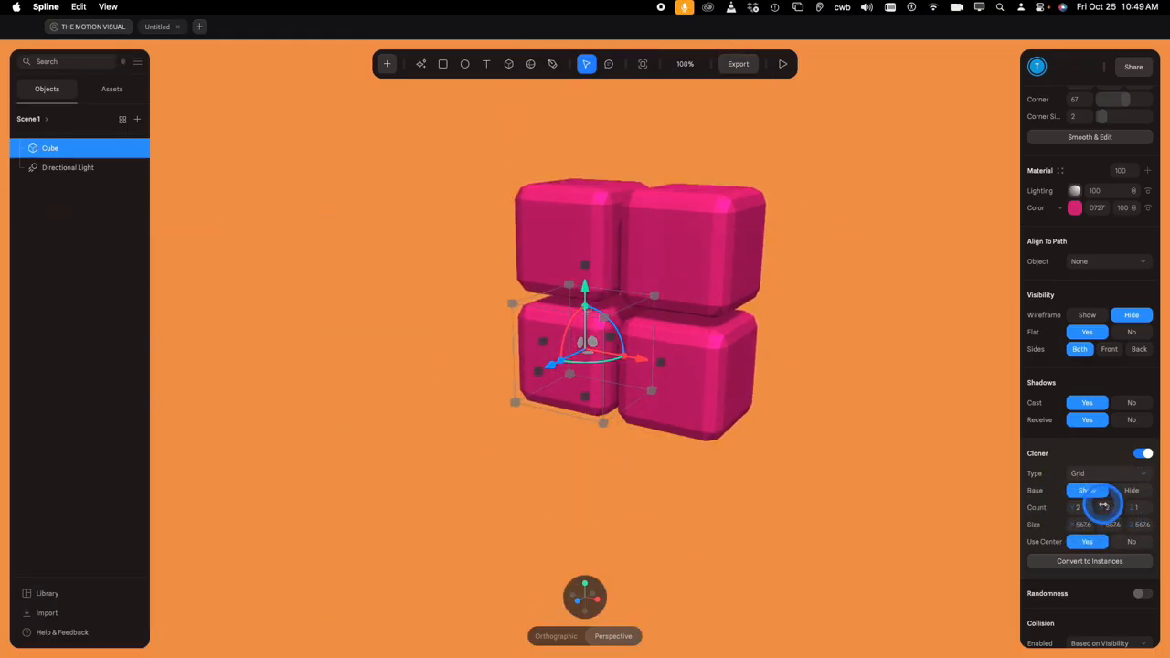
pyautogui.click(1097, 440)
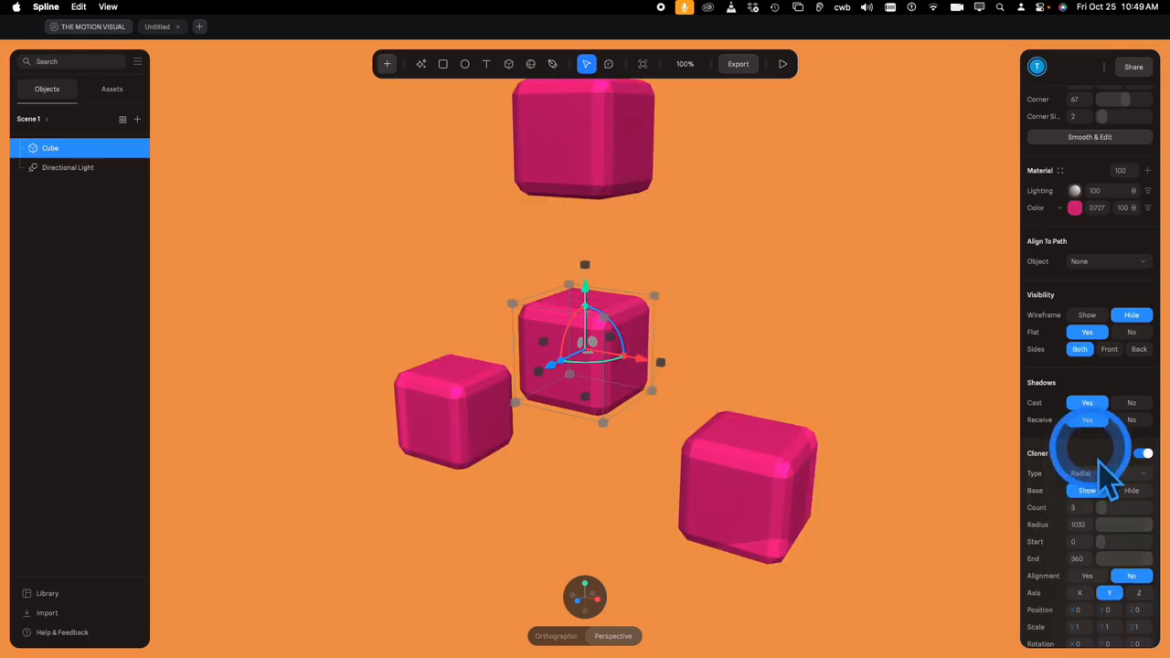
pyautogui.moveTo(1101, 509); pyautogui.dragTo(1099, 510)
pyautogui.scroll(-3, 1101, 512)
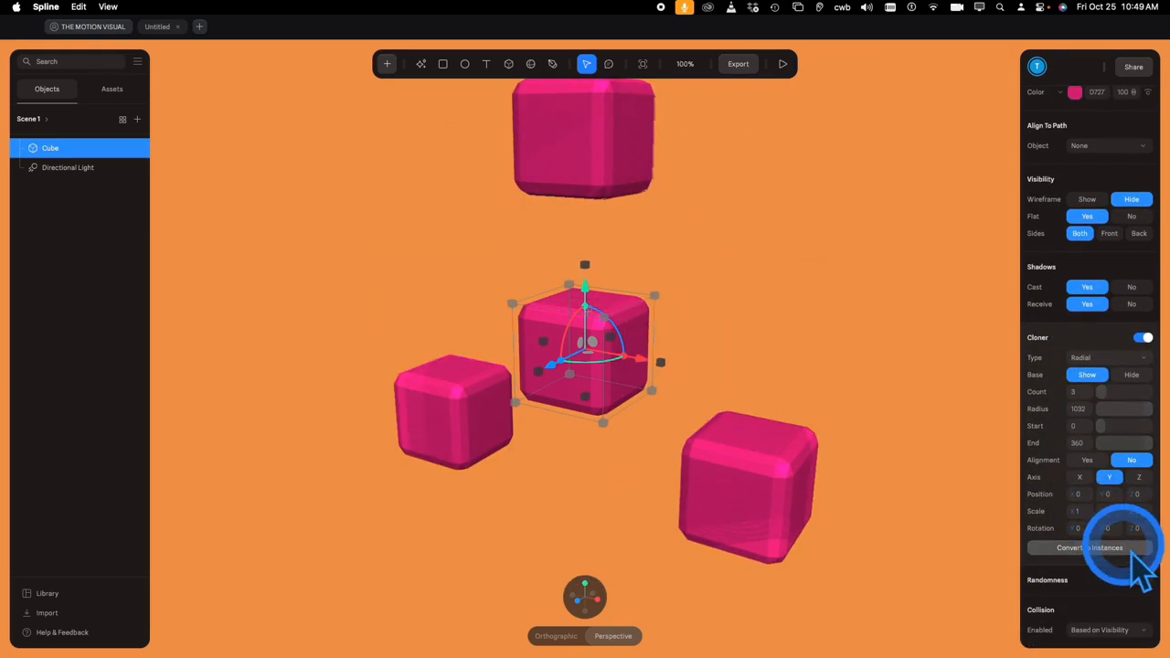
# - Turn clone Randomness on, then back off
pyautogui.click(1142, 579)
pyautogui.scroll(-4, 1141, 574)
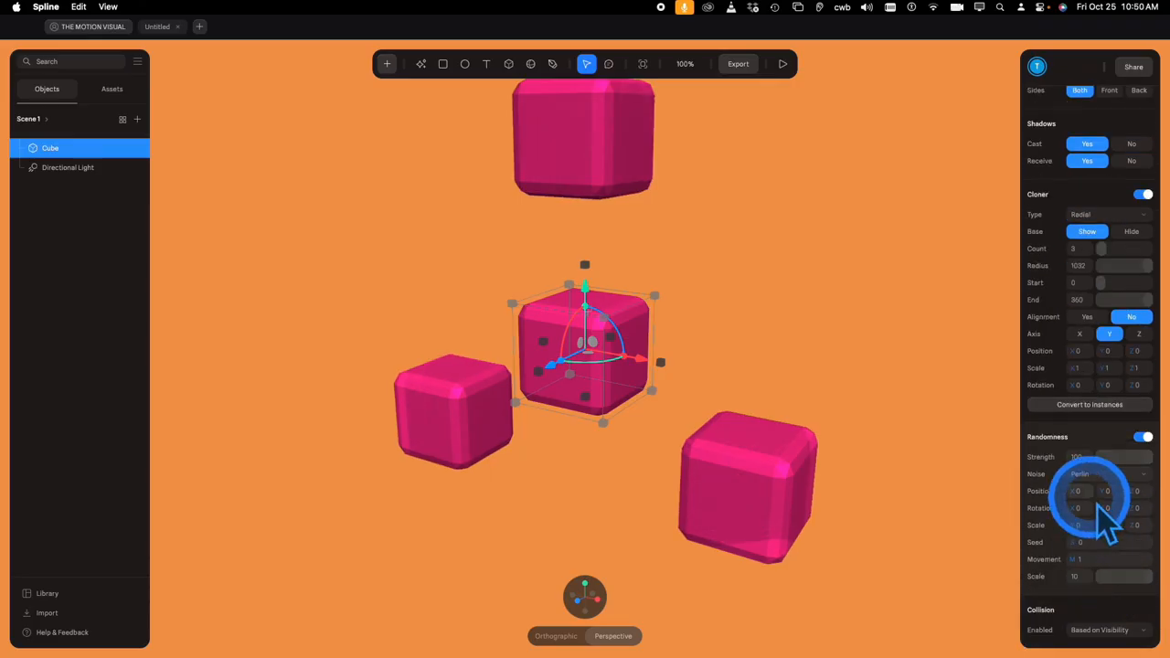
pyautogui.click(1144, 437)
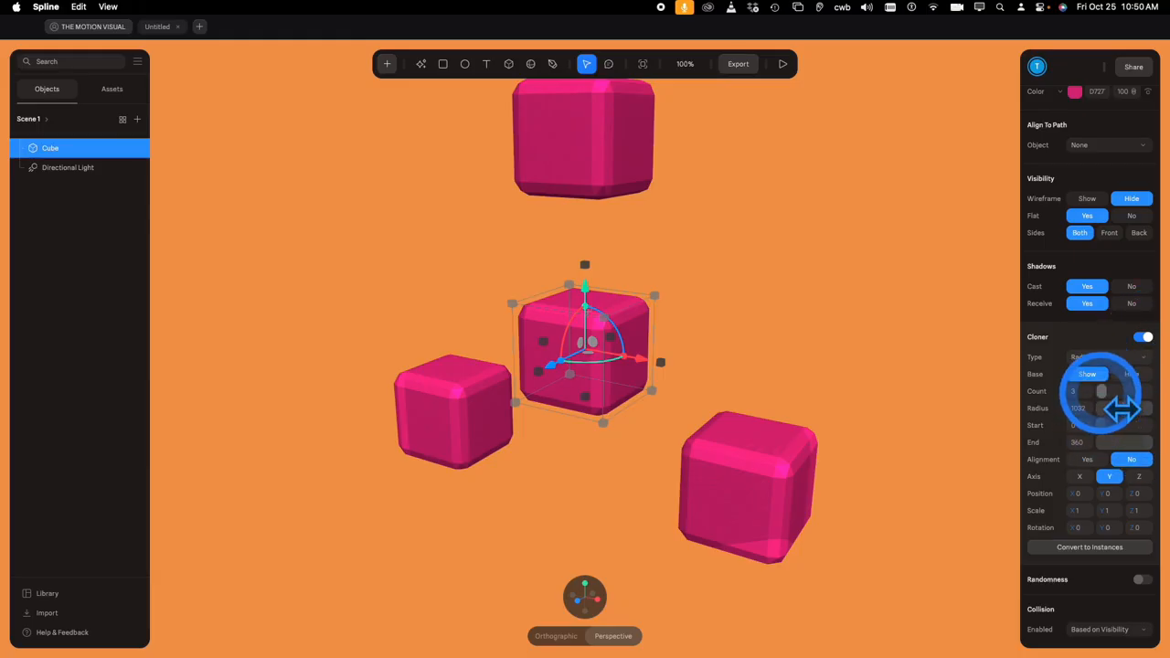
# - Set Cloner Count to 11, adjust End, offset clone rotation, position and scale, and rotate the cube
pyautogui.moveTo(1099, 392); pyautogui.dragTo(1106, 391)
pyautogui.moveTo(1136, 441)
pyautogui.mouseDown()
pyautogui.moveTo(1117, 444)
pyautogui.moveTo(1153, 443)
pyautogui.mouseUp()
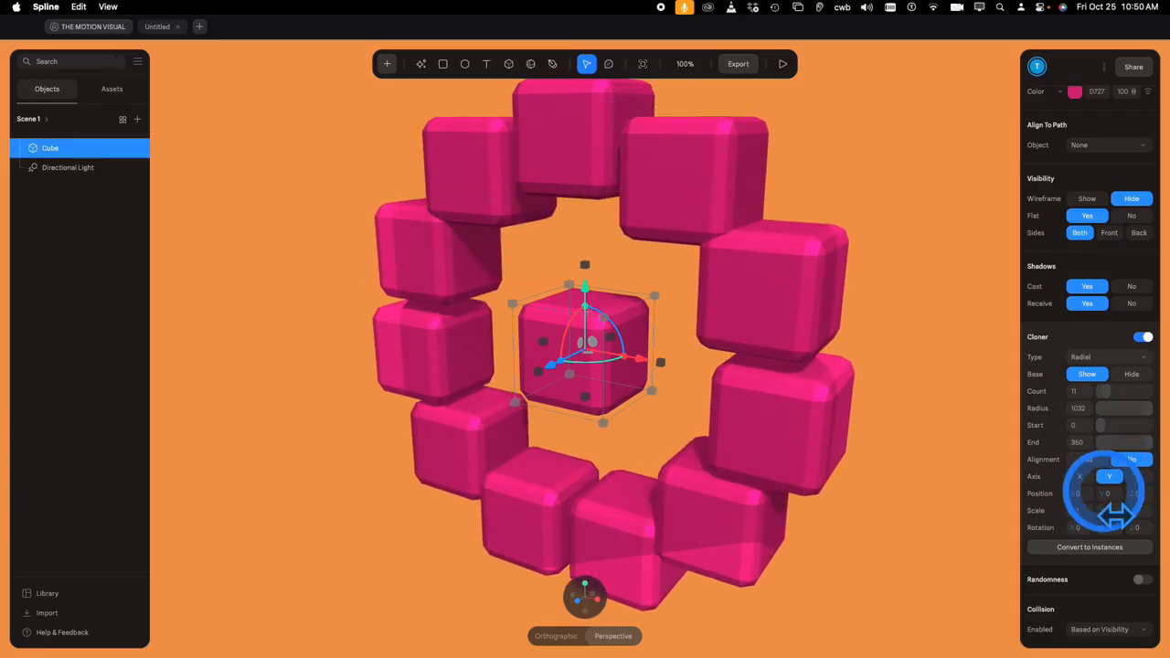
pyautogui.moveTo(1104, 522); pyautogui.dragTo(1124, 539)
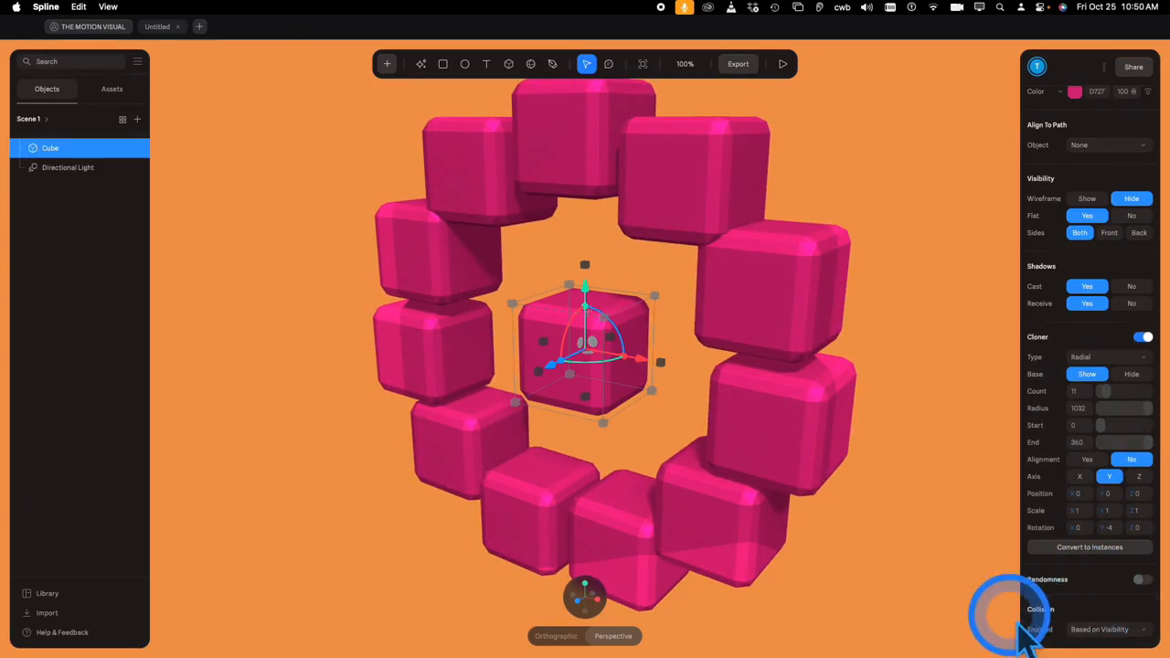
pyautogui.moveTo(1091, 512)
pyautogui.mouseDown()
pyautogui.moveTo(1126, 523)
pyautogui.moveTo(1071, 510)
pyautogui.moveTo(1122, 524)
pyautogui.moveTo(1068, 524)
pyautogui.mouseUp()
pyautogui.moveTo(573, 329)
pyautogui.mouseDown()
pyautogui.moveTo(591, 386)
pyautogui.moveTo(645, 395)
pyautogui.mouseUp()
# - Turn off the Cloner, then move the single cube up and to the left
pyautogui.click(1144, 337)
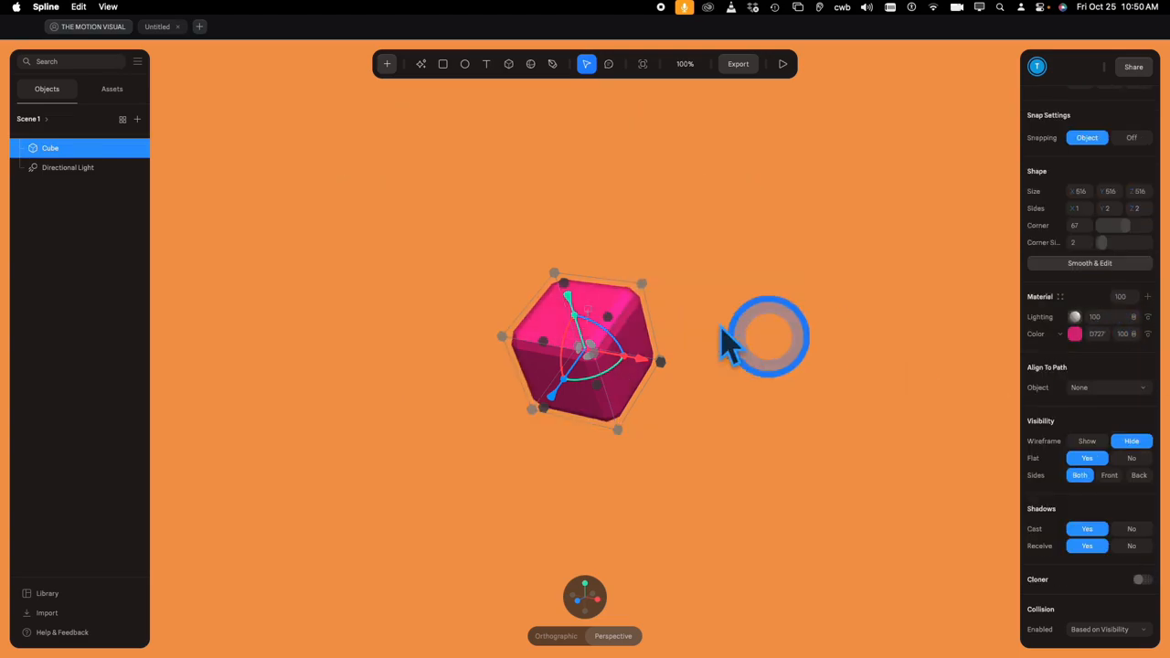
pyautogui.scroll(5, 676, 393)
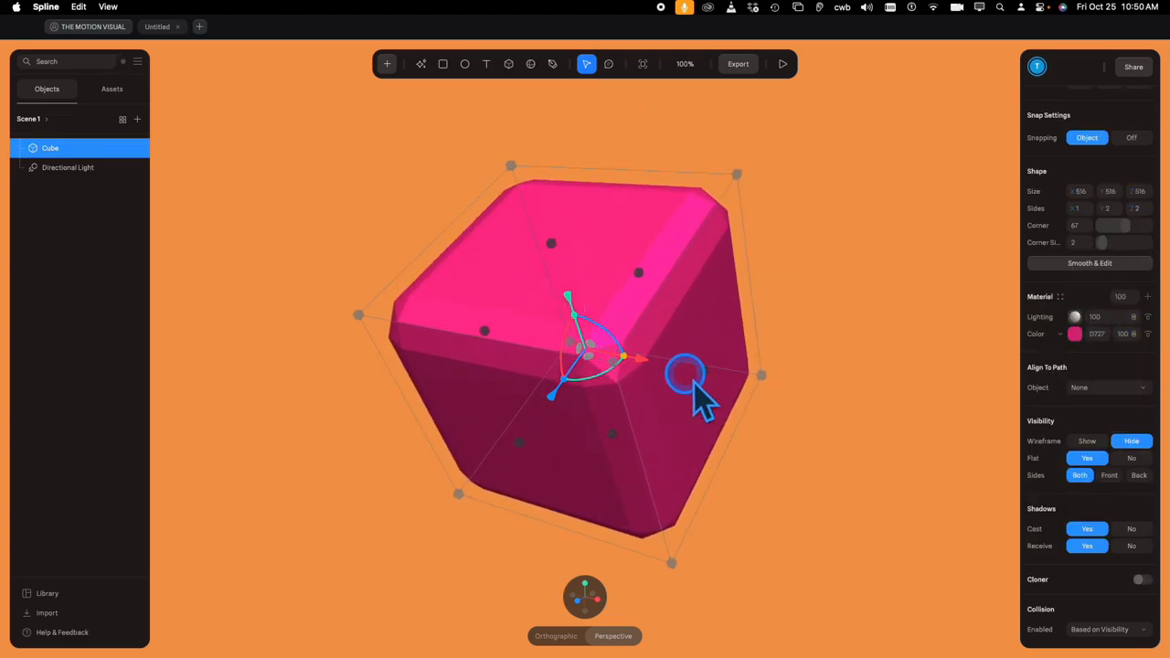
pyautogui.moveTo(662, 375); pyautogui.dragTo(602, 343)
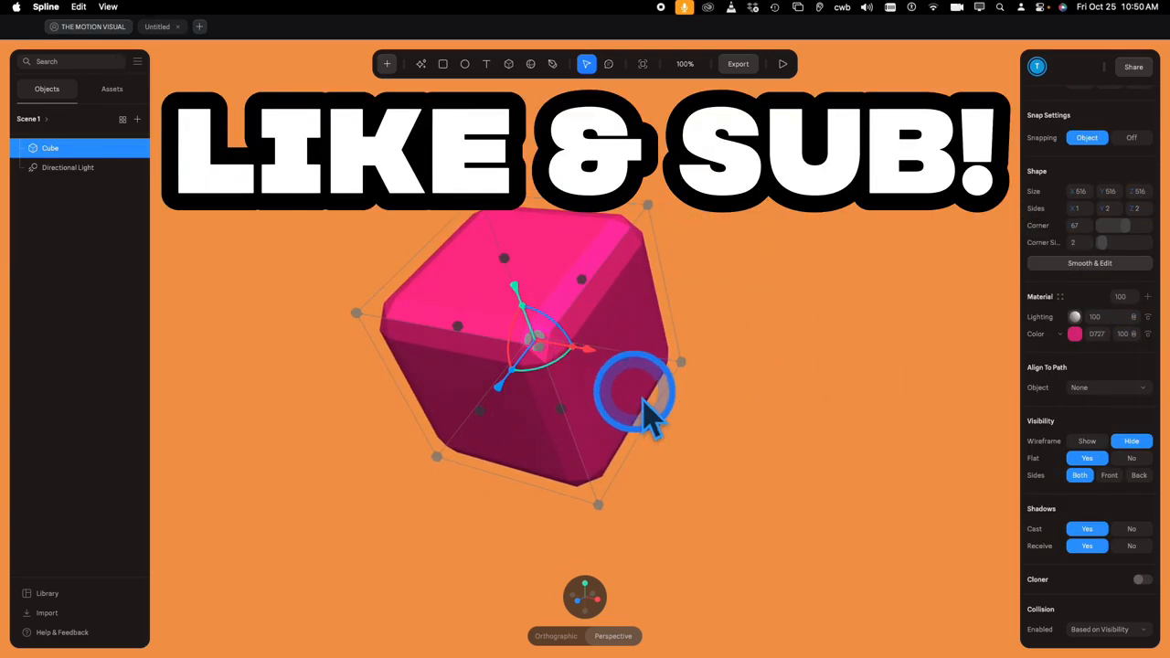
# - Cycle through Reset, Perspective and Isometric views, settle on Orthographic, then deselect and orbit
pyautogui.scroll(-5, 670, 439)
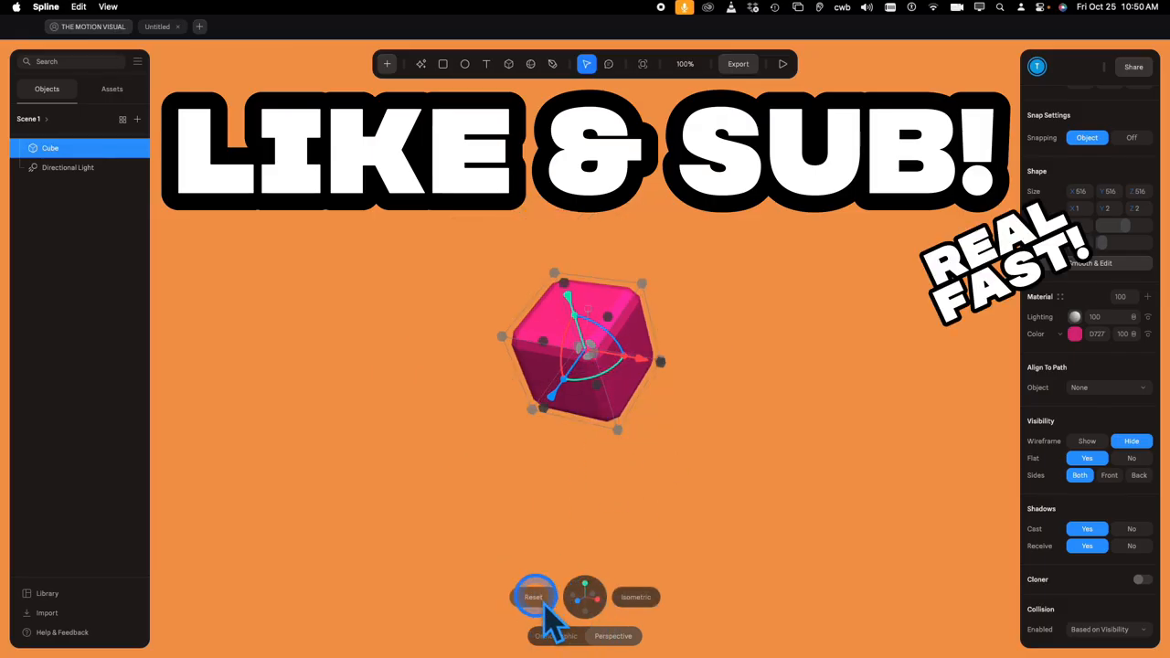
pyautogui.click(535, 599)
pyautogui.click(614, 637)
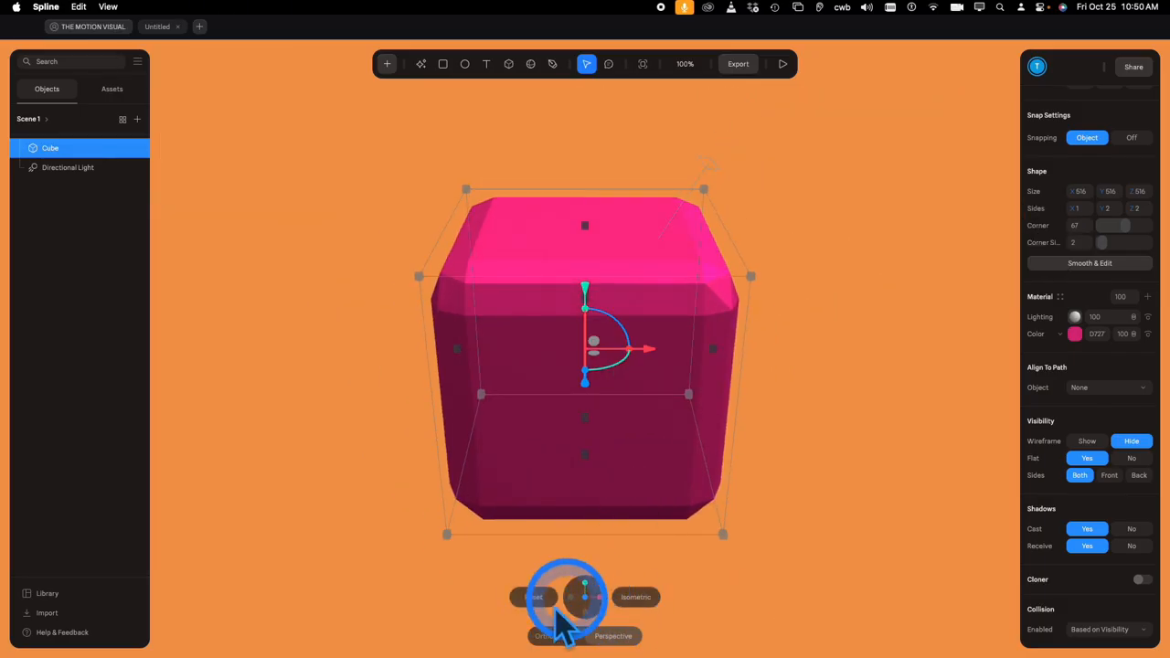
pyautogui.click(541, 601)
pyautogui.click(637, 601)
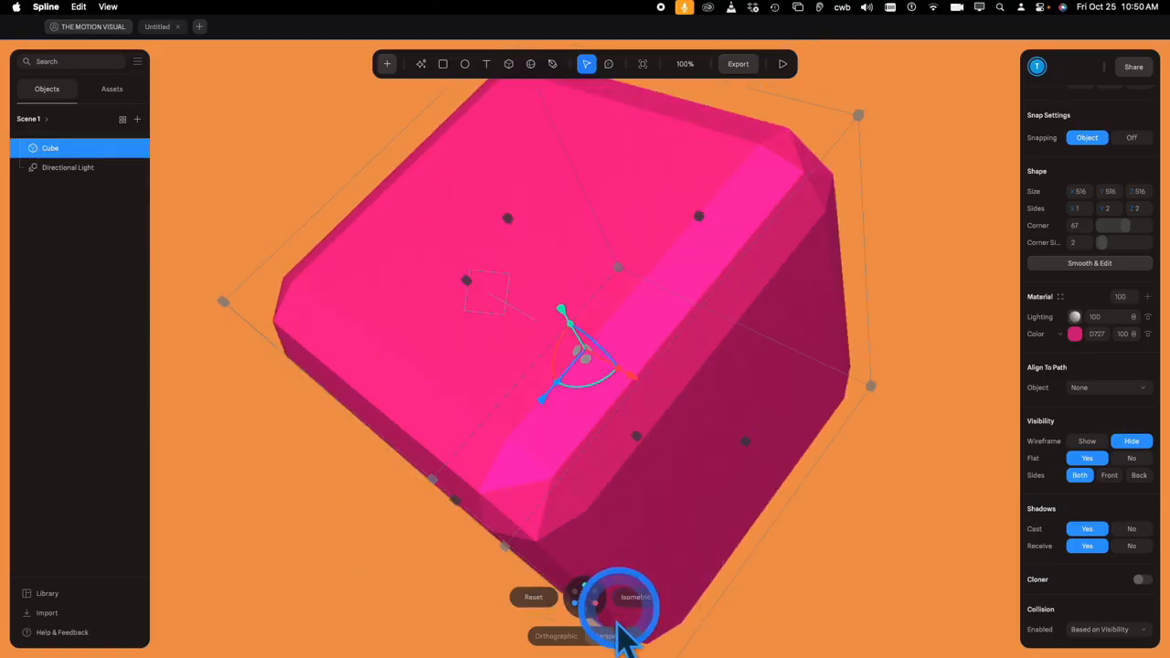
pyautogui.click(566, 637)
pyautogui.scroll(-4, 750, 432)
pyautogui.click(813, 460)
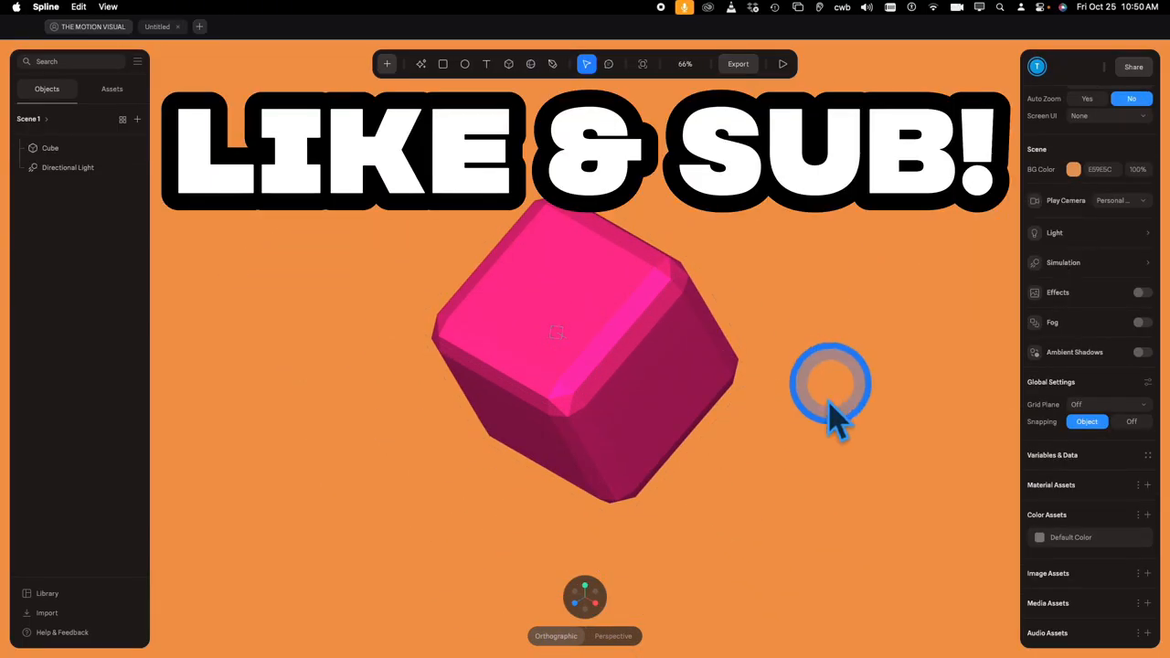
pyautogui.keyDown('alt'); pyautogui.moveTo(764, 425); pyautogui.dragTo(693, 351); pyautogui.keyUp('alt')
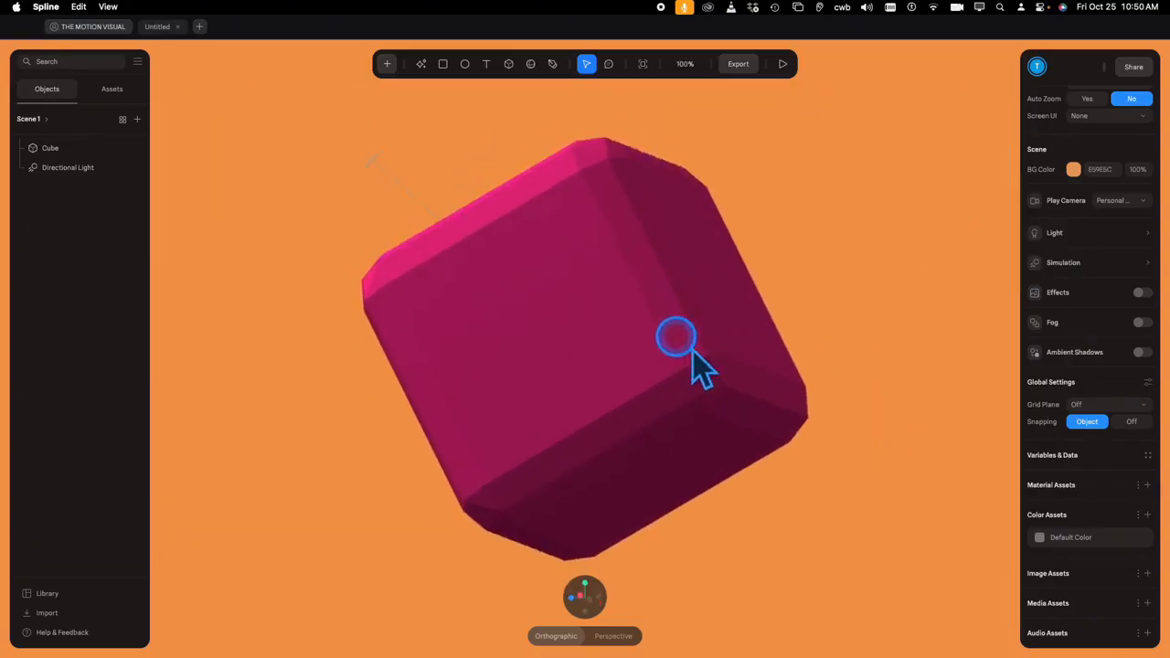